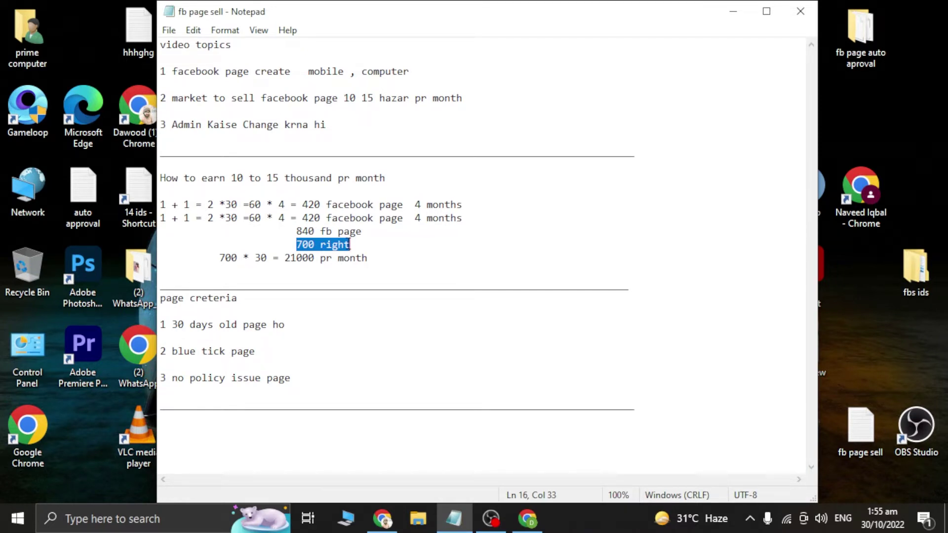
pyautogui.moveTo(214, 258); pyautogui.dragTo(265, 261)
pyautogui.click(255, 282)
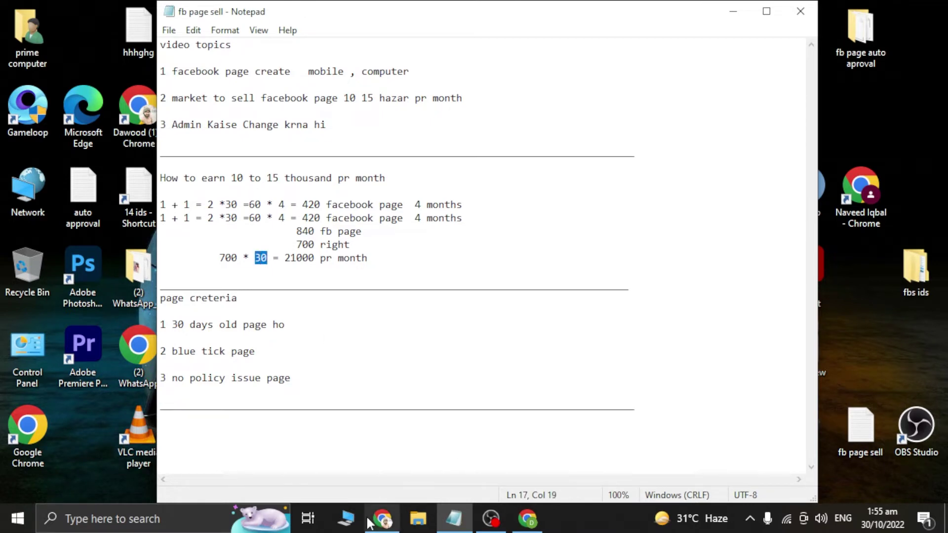
pyautogui.click(382, 518)
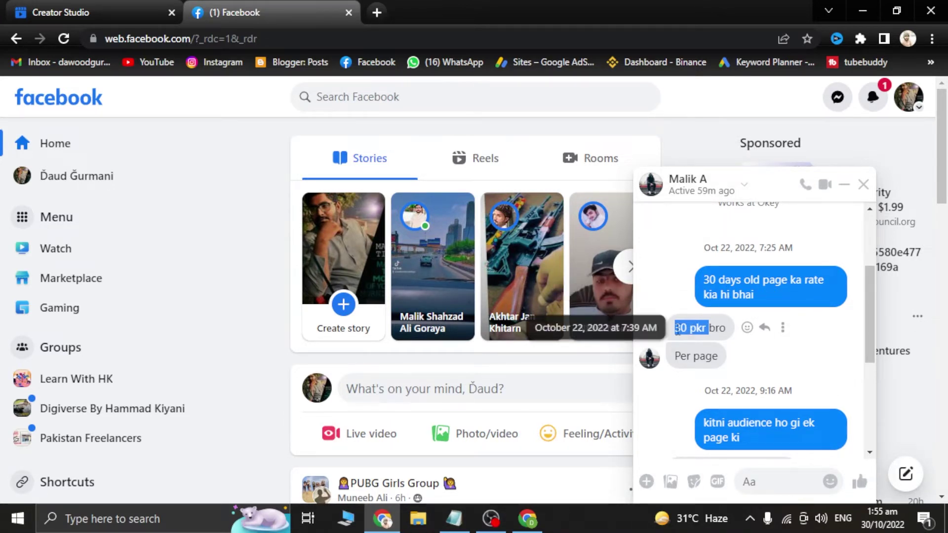
pyautogui.click(681, 286)
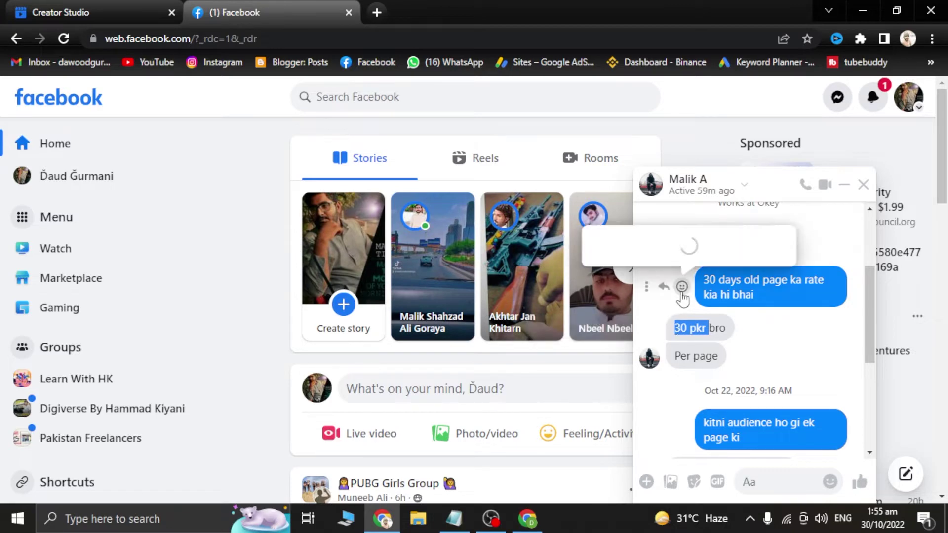
pyautogui.click(862, 10)
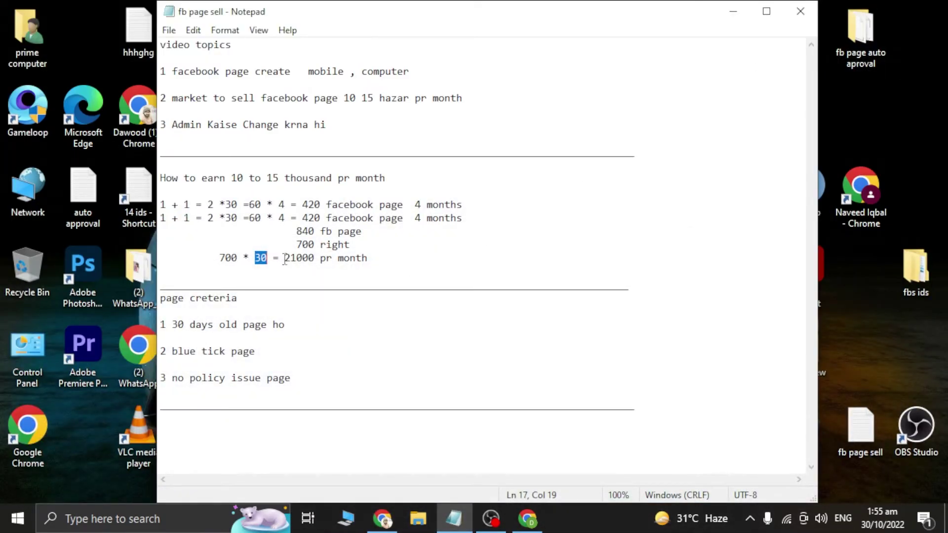
pyautogui.moveTo(285, 261)
pyautogui.mouseDown()
pyautogui.moveTo(415, 262)
pyautogui.moveTo(287, 261)
pyautogui.mouseUp()
pyautogui.moveTo(174, 324)
pyautogui.mouseDown()
pyautogui.moveTo(307, 326)
pyautogui.moveTo(287, 378)
pyautogui.moveTo(317, 380)
pyautogui.moveTo(276, 341)
pyautogui.moveTo(277, 324)
pyautogui.moveTo(173, 330)
pyautogui.mouseUp()
# Step: Open Creator Studio's monetization page and view janoon123's monetization eligibility
pyautogui.click(733, 10)
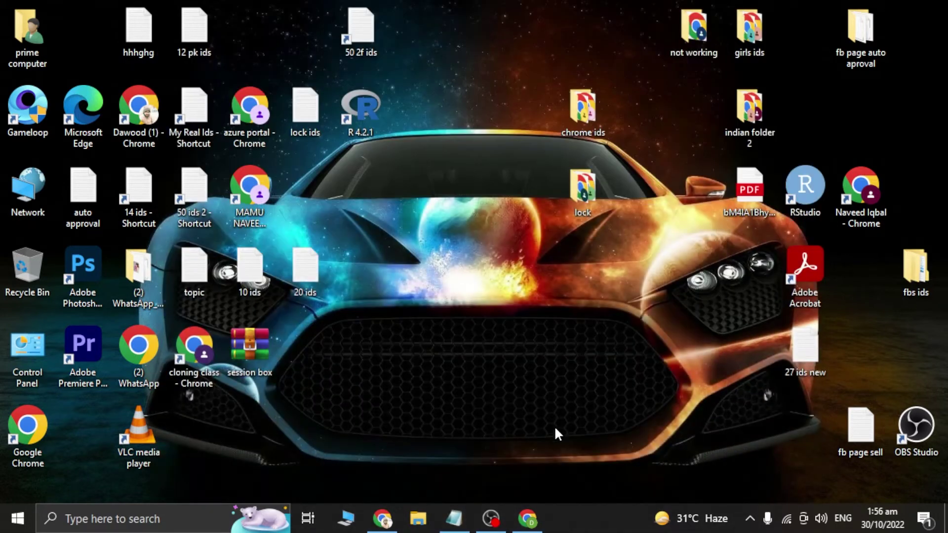
pyautogui.click(382, 518)
pyautogui.click(85, 2)
pyautogui.scroll(2, 413, 242)
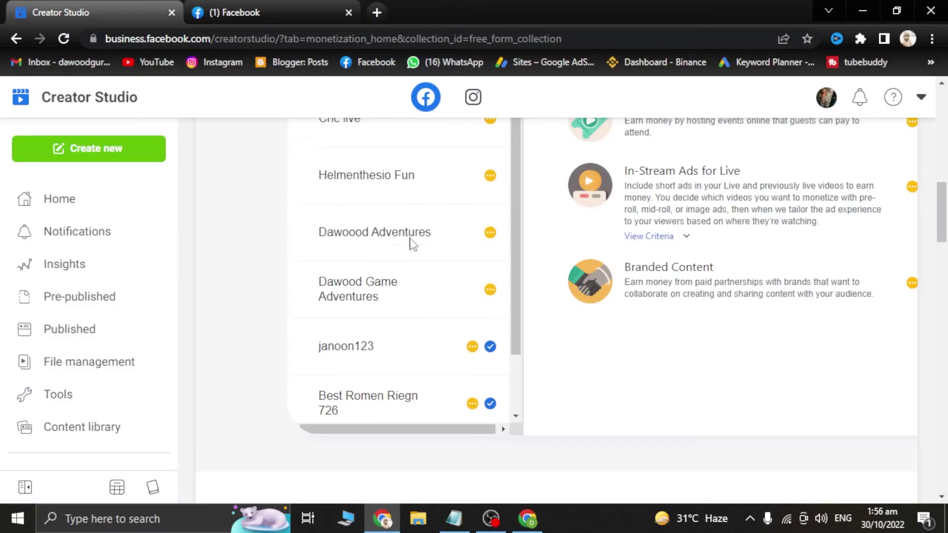
pyautogui.scroll(-2, 409, 247)
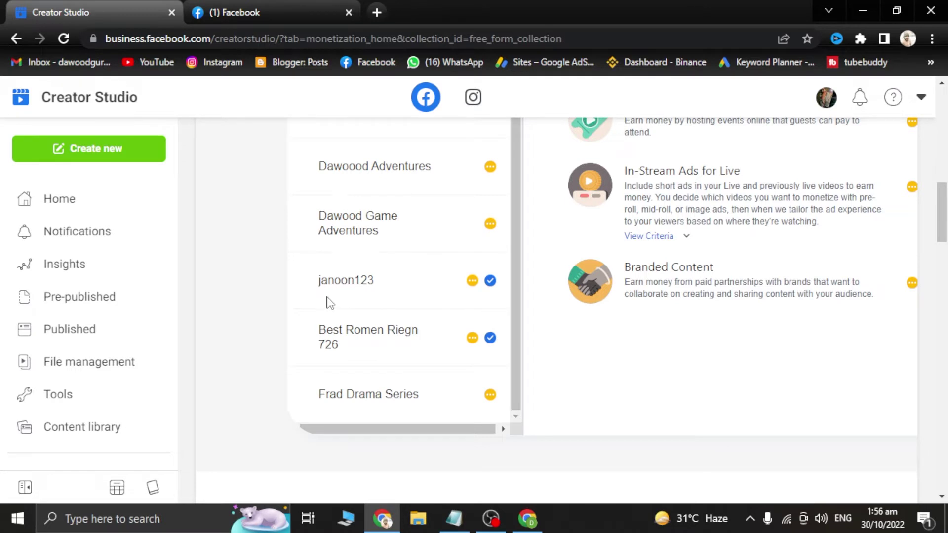
pyautogui.scroll(2, 368, 281)
pyautogui.scroll(-2, 413, 249)
pyautogui.moveTo(312, 280); pyautogui.dragTo(508, 280)
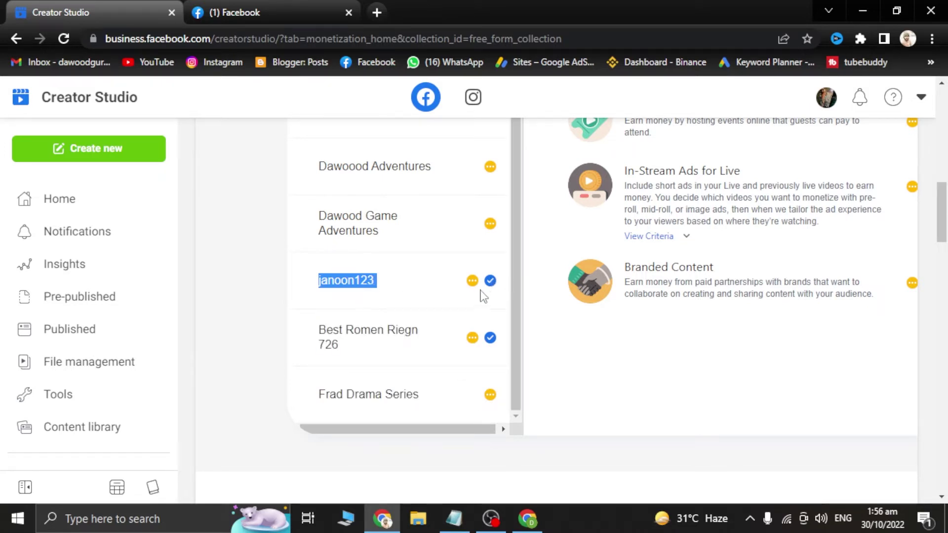
pyautogui.click(393, 306)
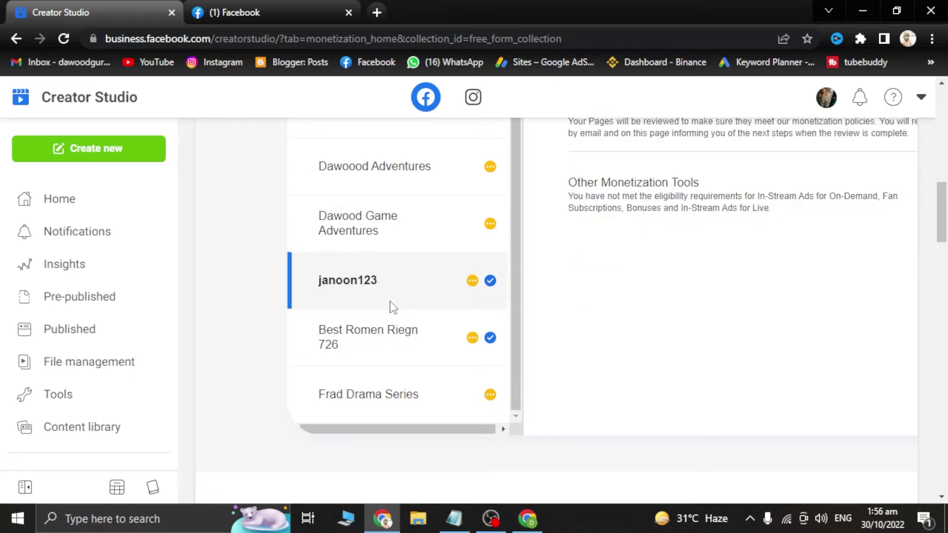
pyautogui.scroll(8, 393, 307)
pyautogui.scroll(-2, 402, 254)
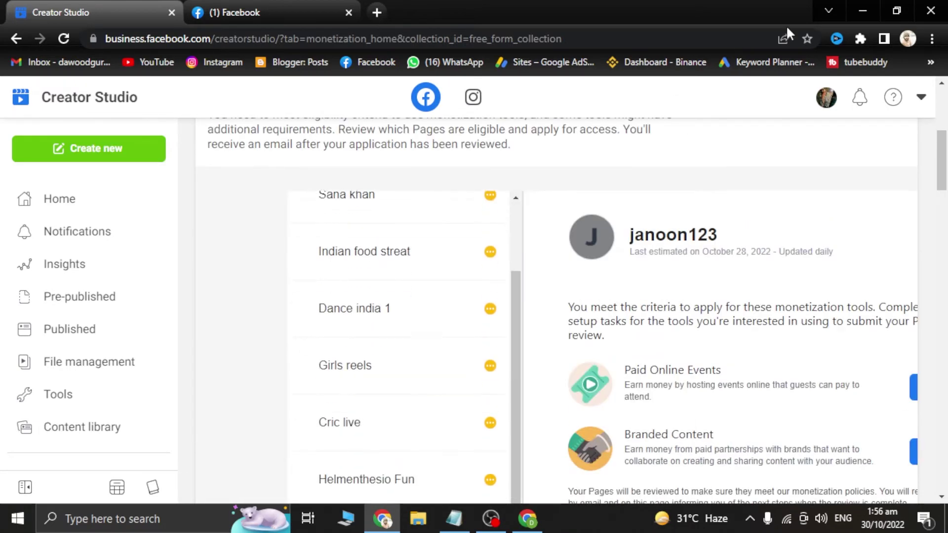
# Step: Open the page list in the other profile's Creator Studio, then minimize both browser windows
pyautogui.click(527, 518)
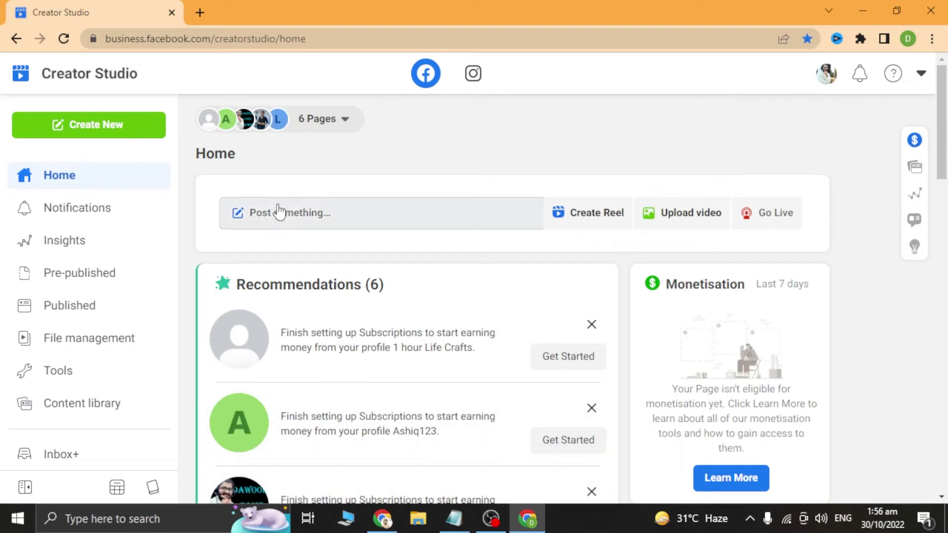
pyautogui.click(305, 119)
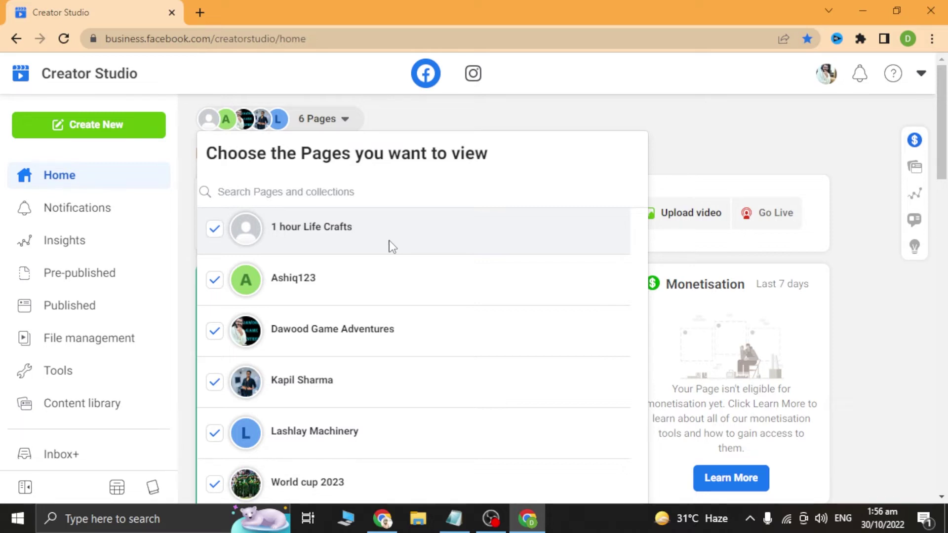
pyautogui.click(872, 9)
pyautogui.click(870, 11)
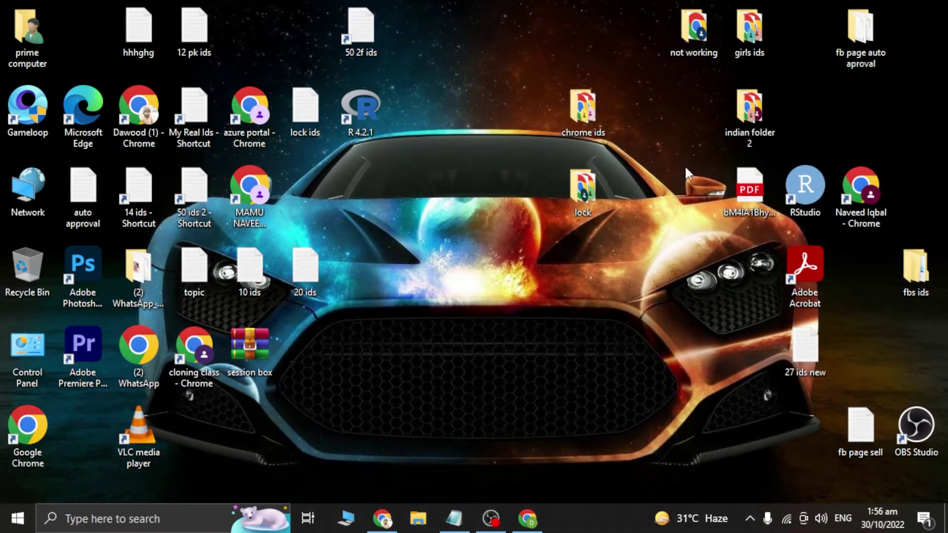
pyautogui.doubleClick(595, 106)
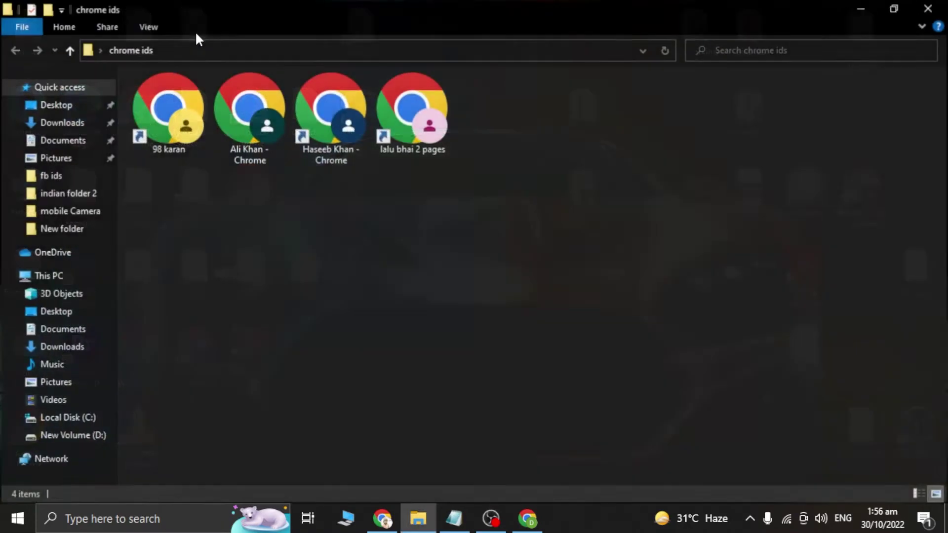
pyautogui.click(165, 107)
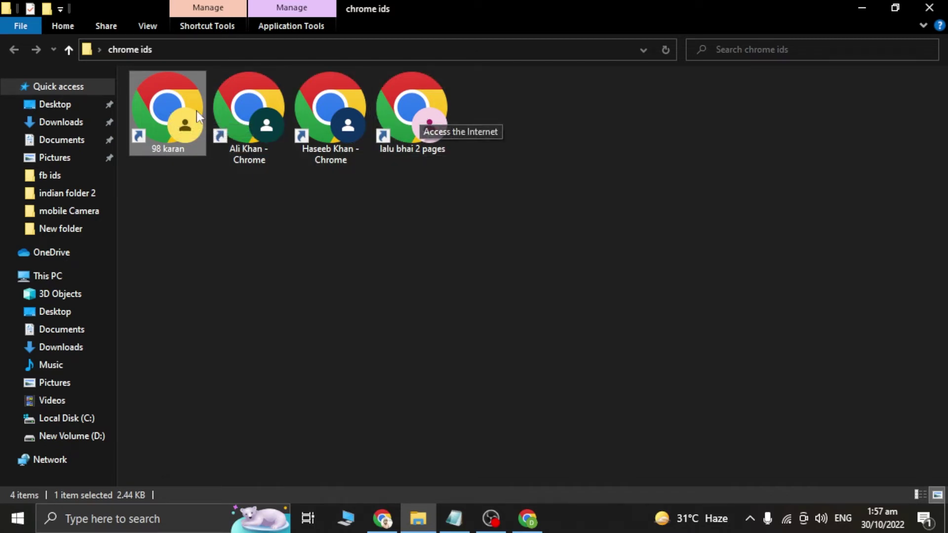
pyautogui.click(857, 12)
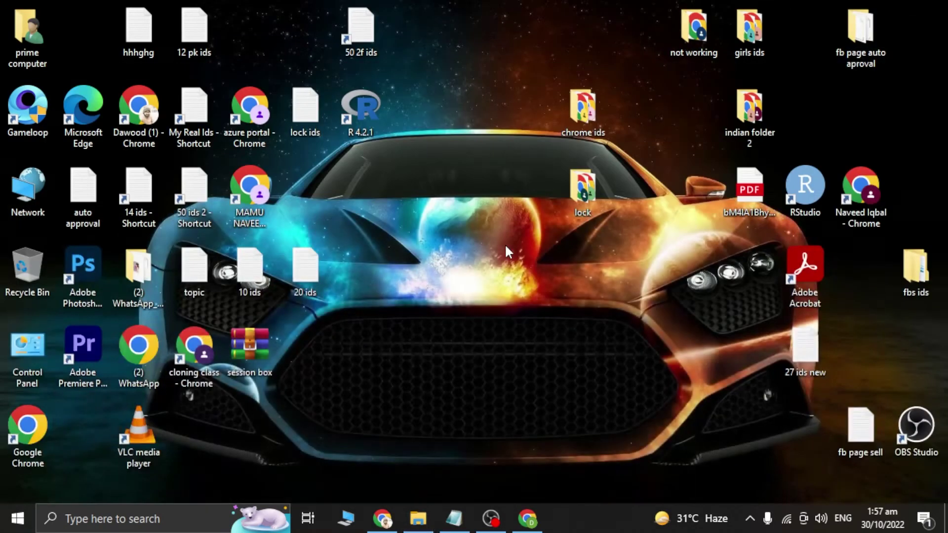
# Step: Close the Messenger chat and start a new Page from Facebook's Pages section
pyautogui.click(382, 518)
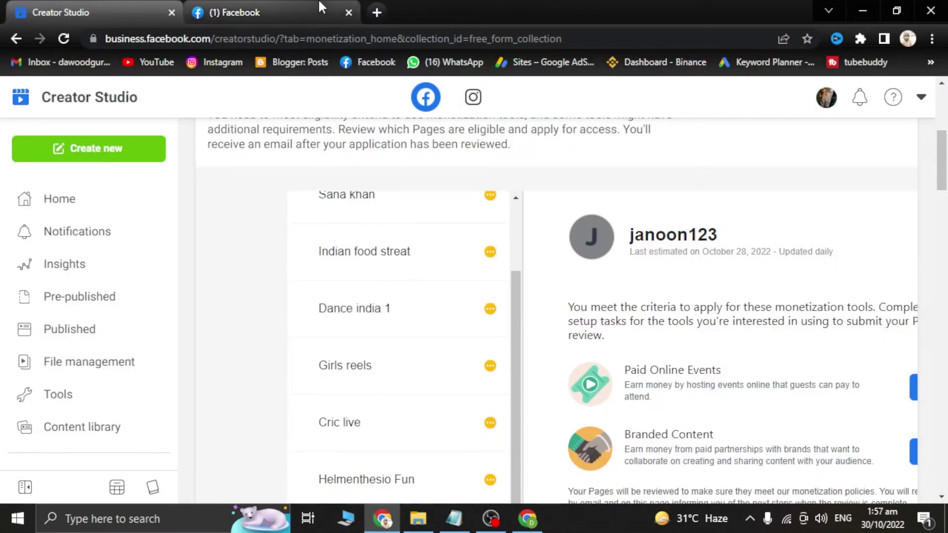
pyautogui.click(321, 4)
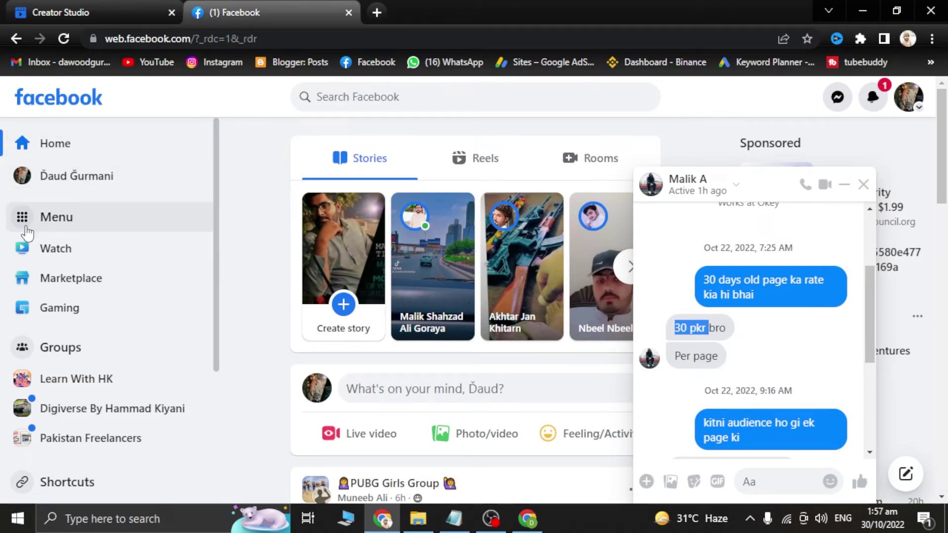
pyautogui.click(863, 184)
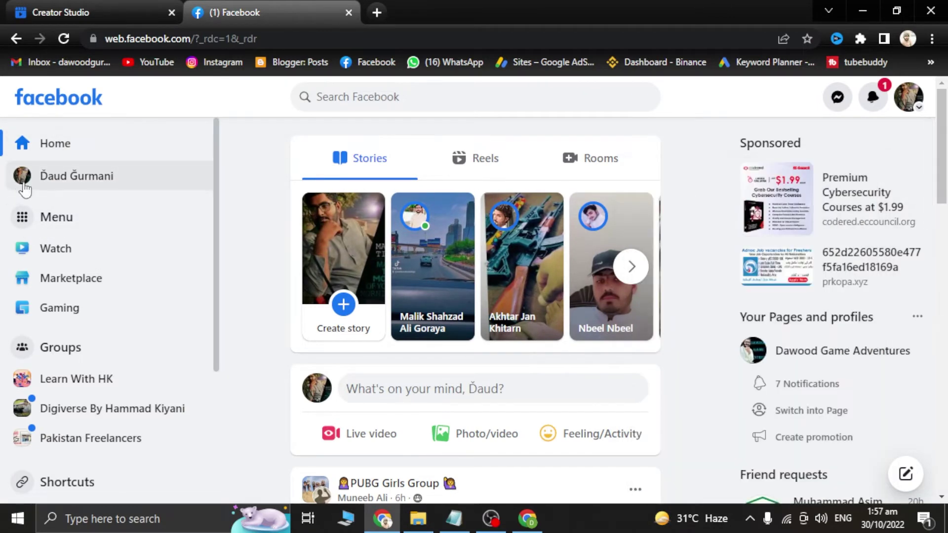
pyautogui.click(39, 219)
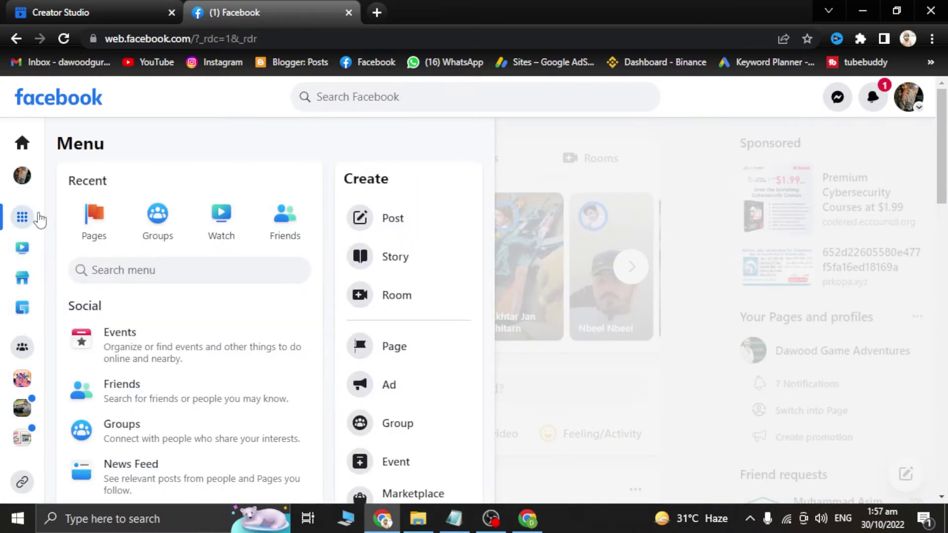
pyautogui.click(93, 214)
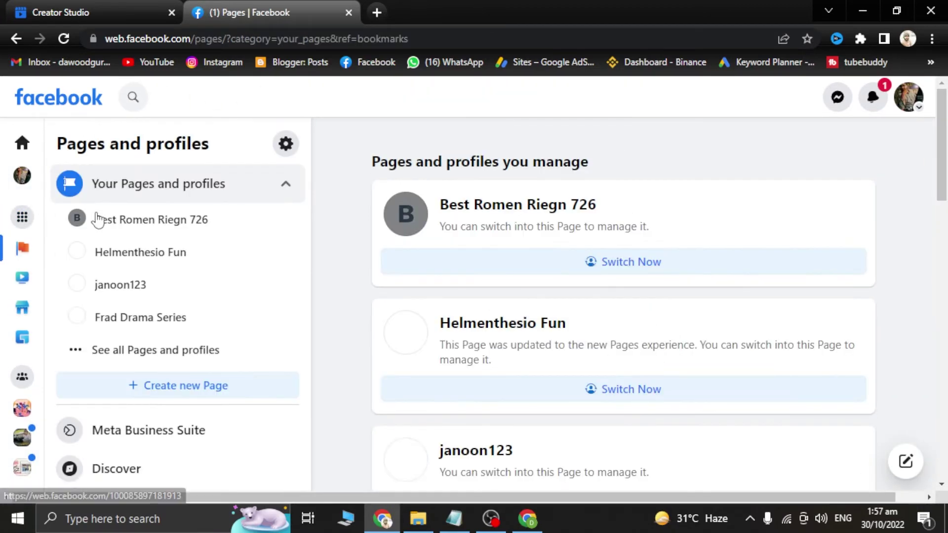
pyautogui.click(178, 387)
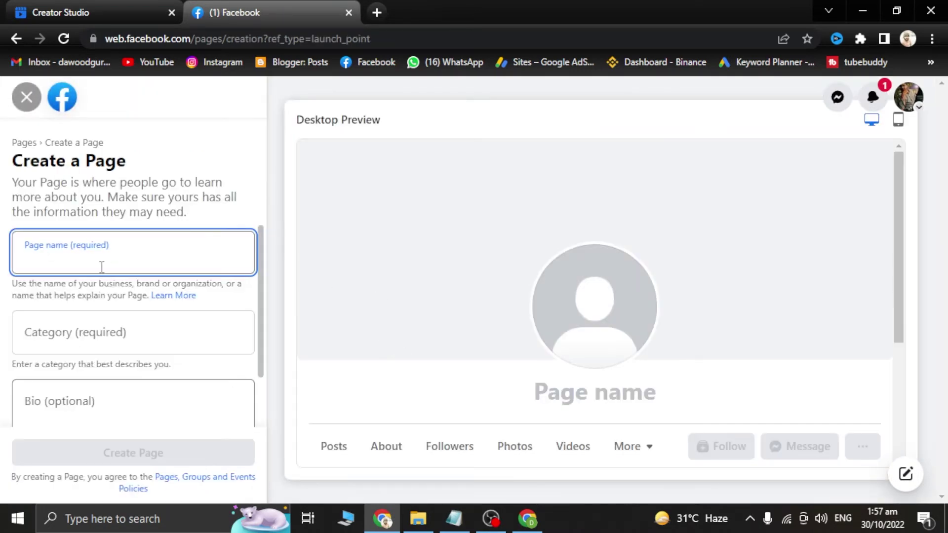
# Step: Create Page 'dance 123' in the Dancer category with bio 'in this page i can share dance'
pyautogui.write('dan')
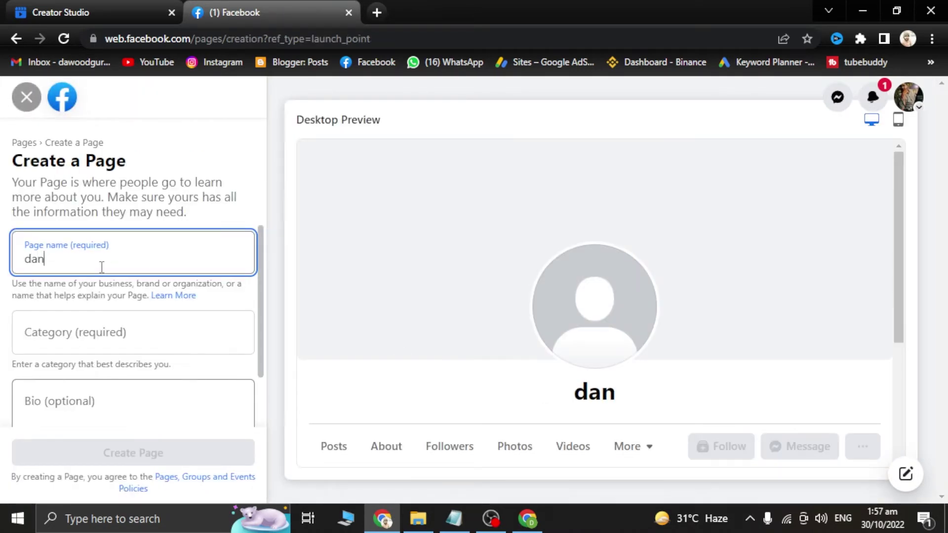
pyautogui.write('ce 123')
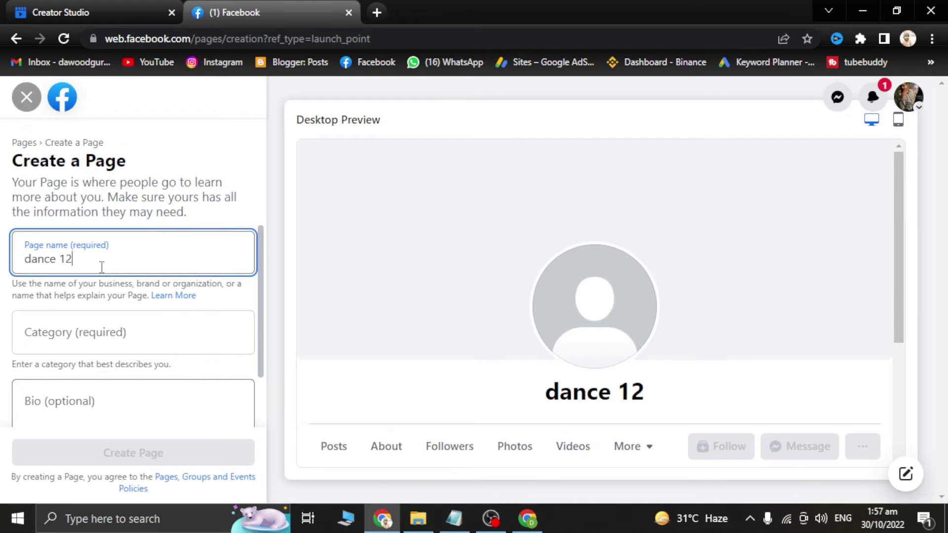
pyautogui.click(69, 339)
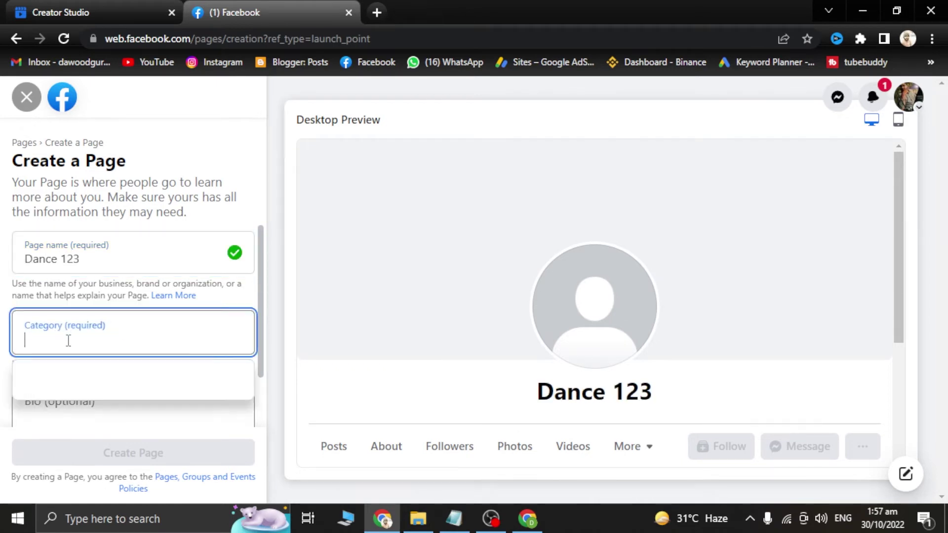
pyautogui.write('dance')
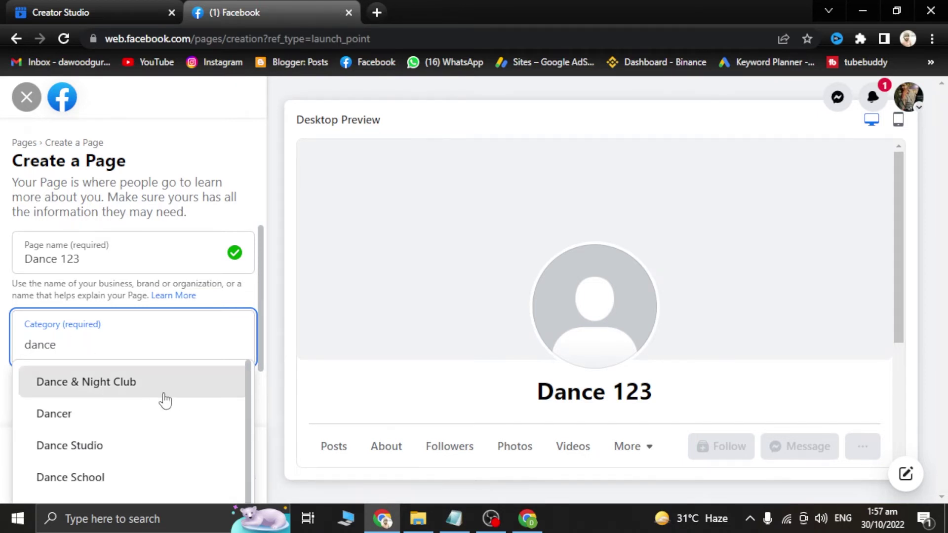
pyautogui.click(72, 412)
pyautogui.scroll(-2, 104, 346)
pyautogui.click(98, 351)
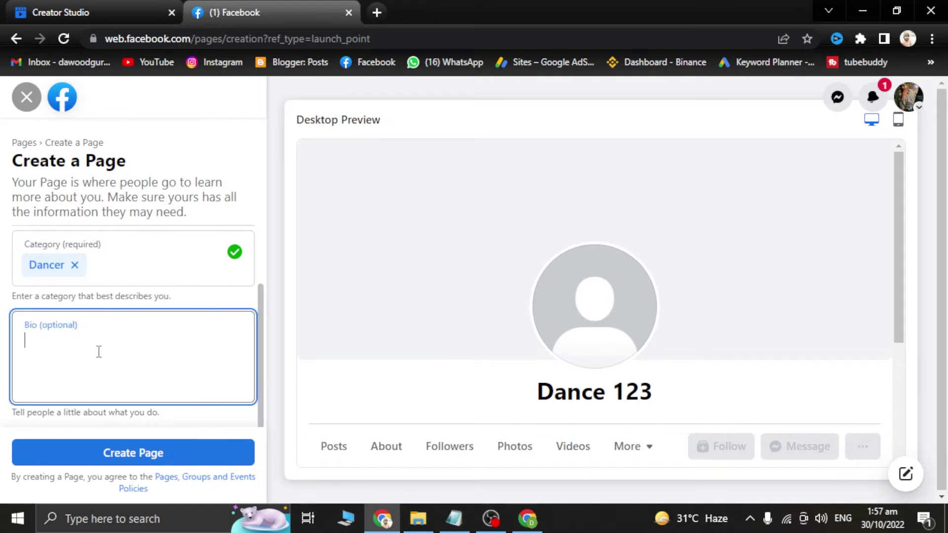
pyautogui.write('in th')
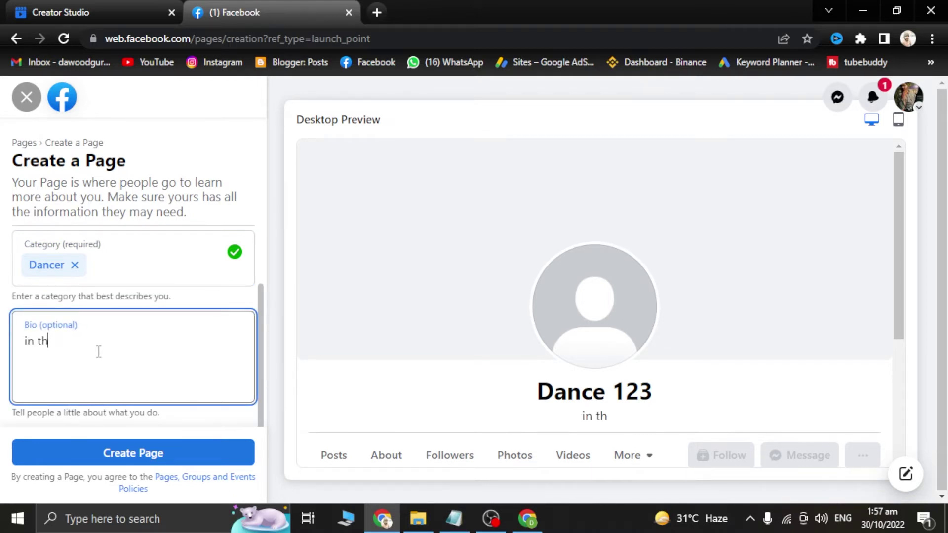
pyautogui.write('is page i can')
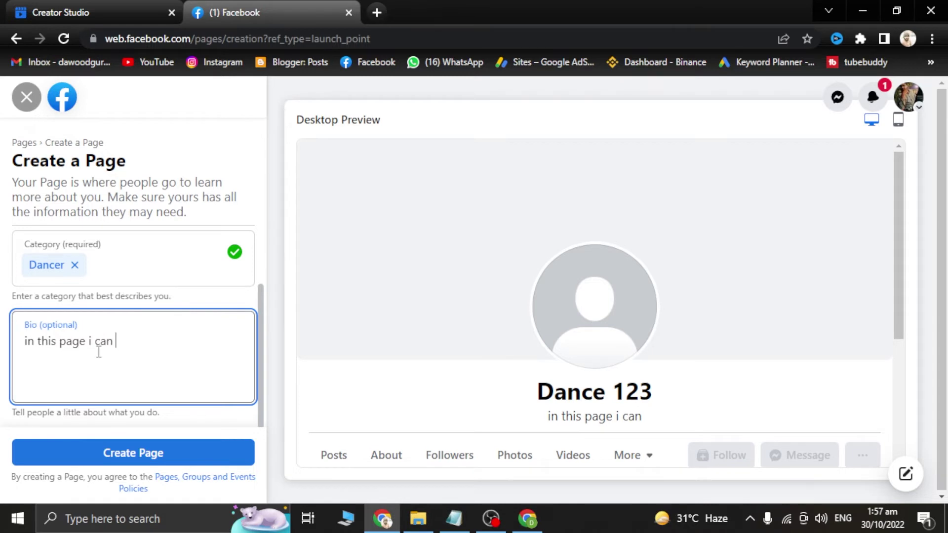
pyautogui.write(' sahre')
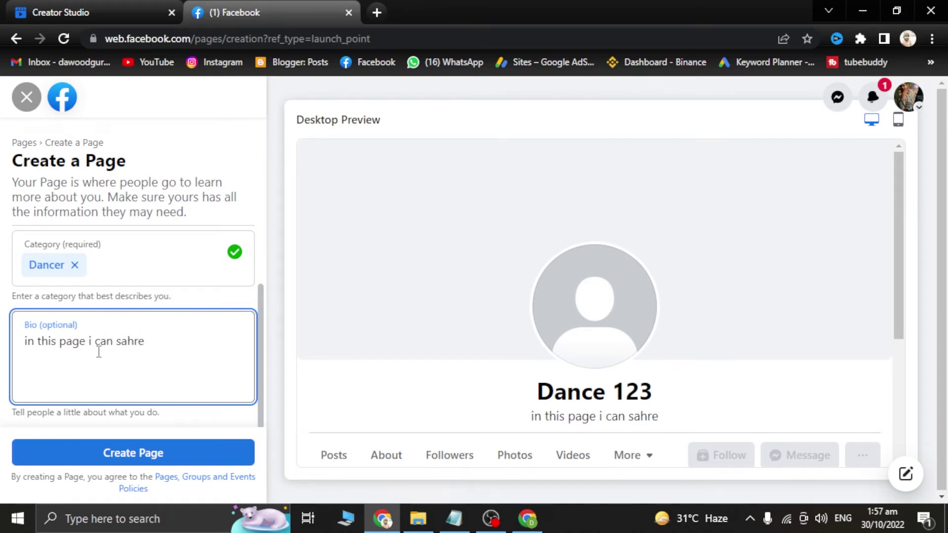
pyautogui.press('BackSpace')
pyautogui.press('BackSpace')
pyautogui.press('BackSpace')
pyautogui.press('BackSpace')
pyautogui.write('hare dance')
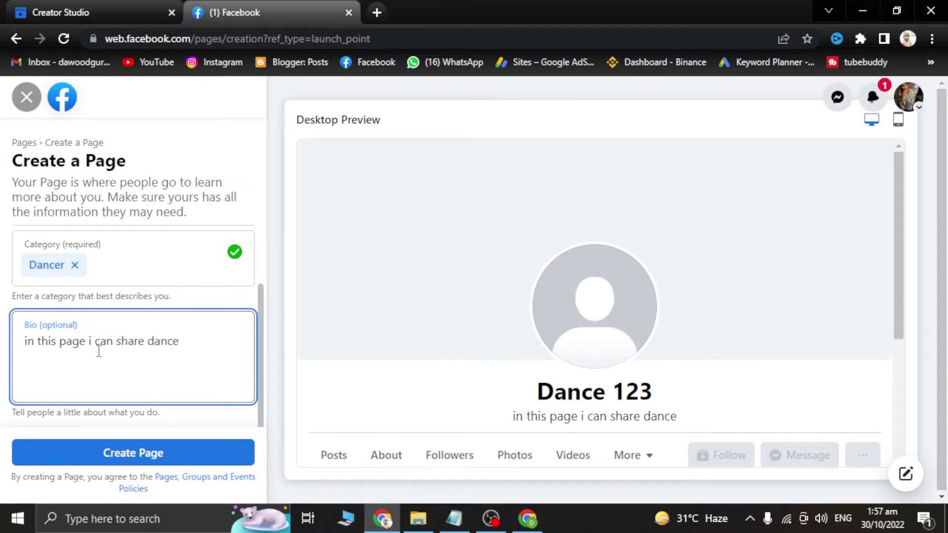
pyautogui.click(113, 456)
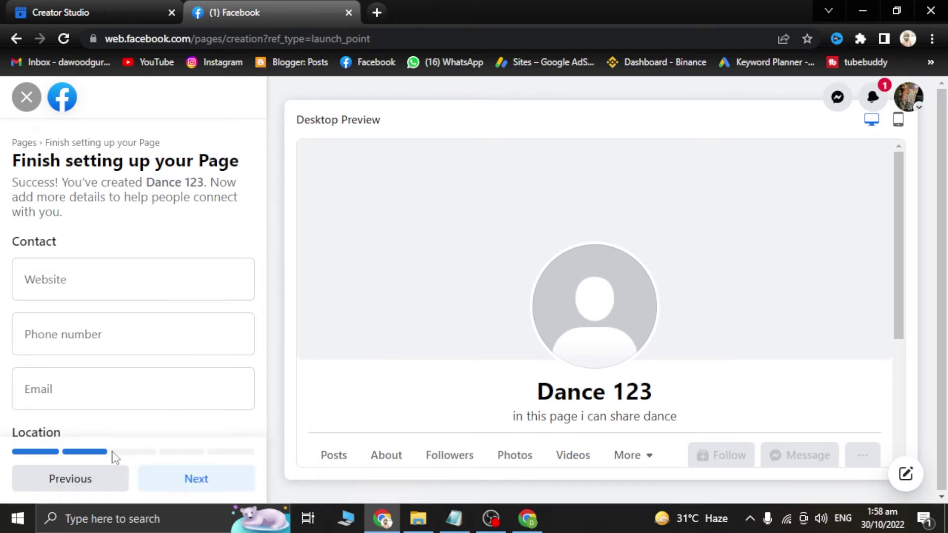
# Step: Skip past the contact, picture and audience setup steps and finish Dance 123's setup
pyautogui.click(213, 491)
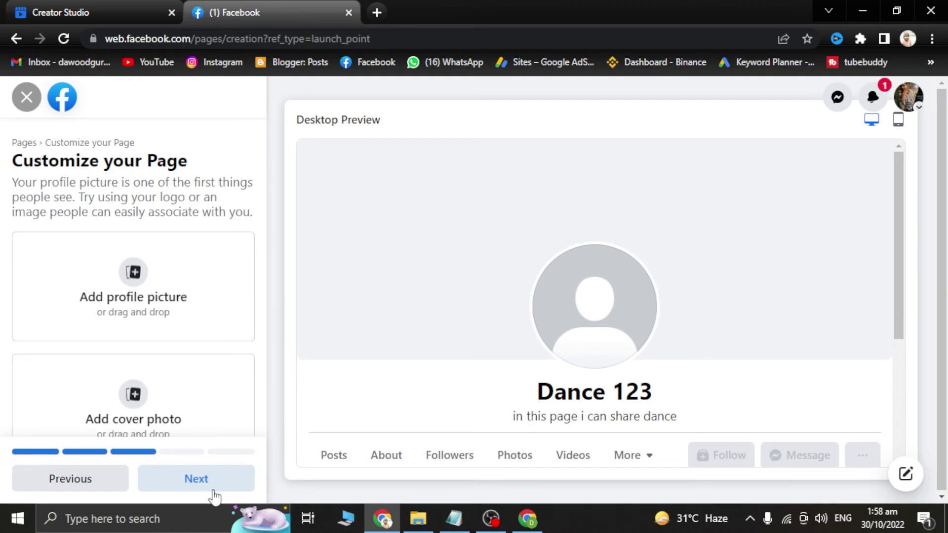
pyautogui.click(213, 495)
pyautogui.click(207, 492)
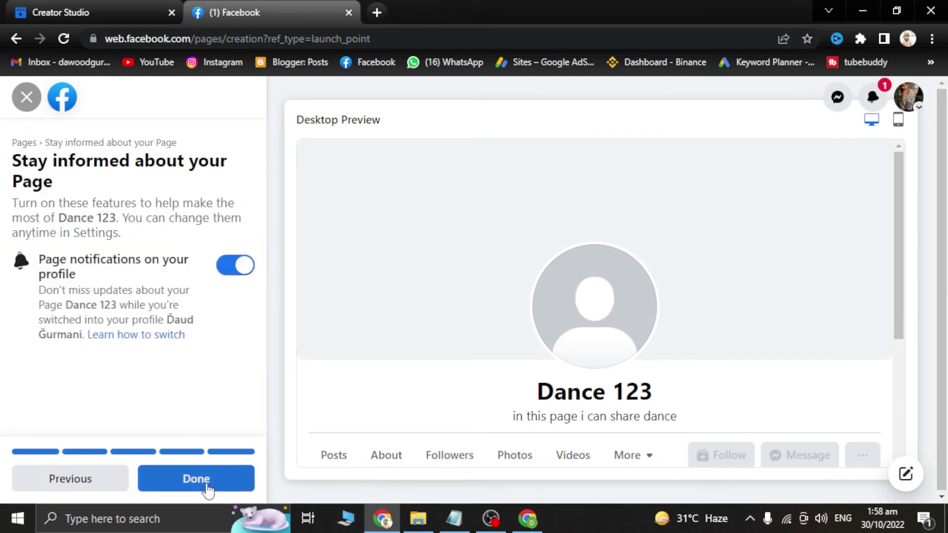
pyautogui.click(206, 483)
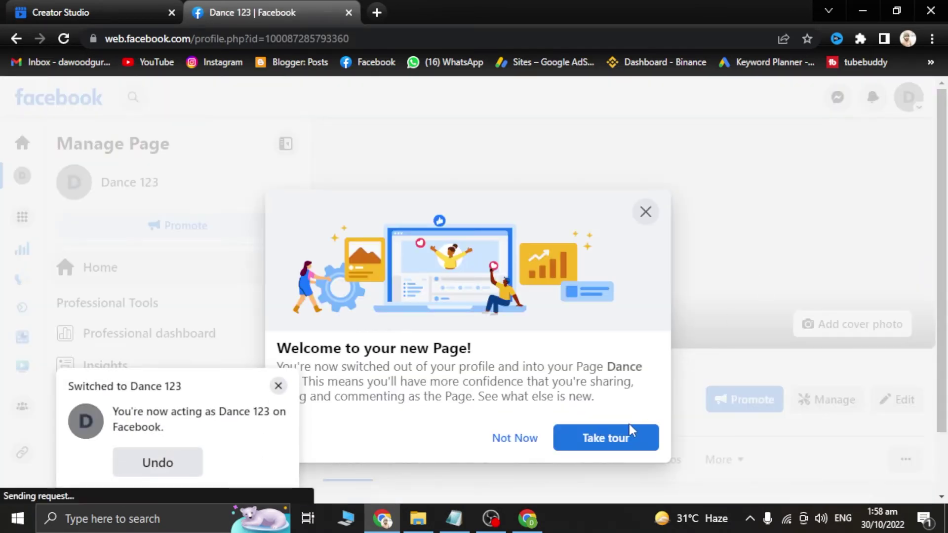
# Step: Decline the page tour, close the welcome message, and check the account menu
pyautogui.click(646, 217)
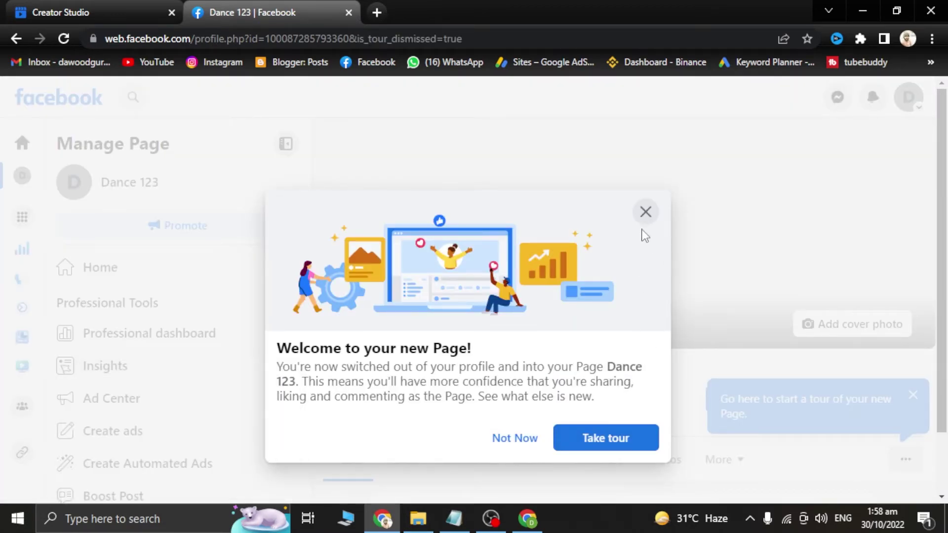
pyautogui.click(646, 214)
pyautogui.click(908, 97)
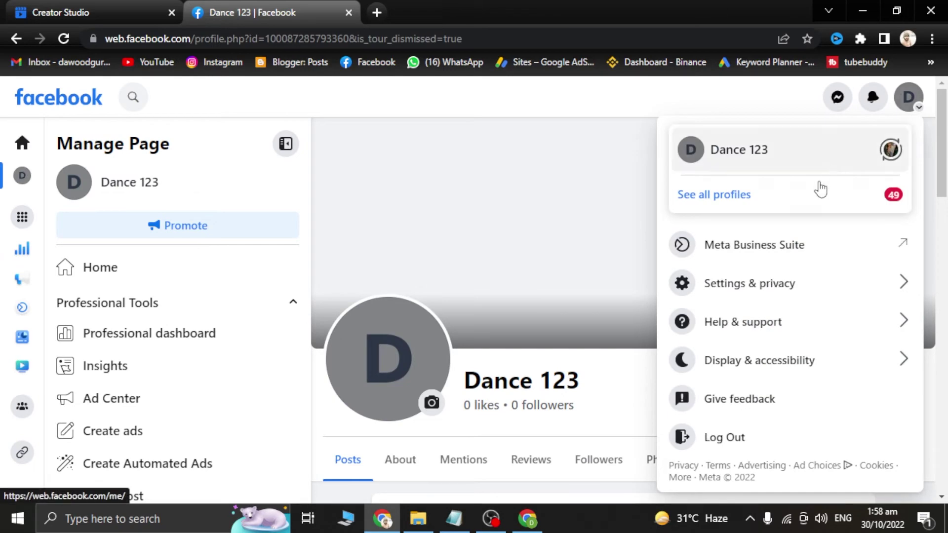
pyautogui.scroll(-10, 543, 334)
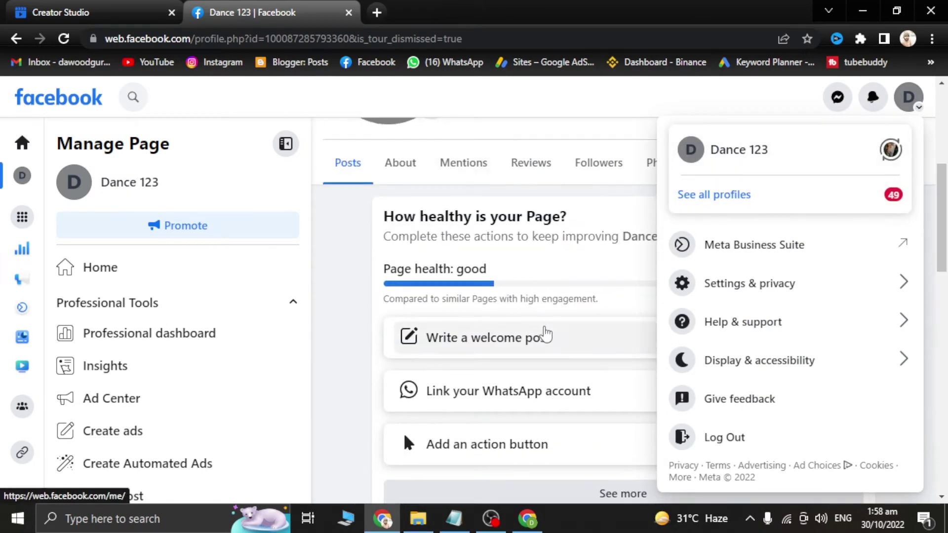
pyautogui.scroll(10, 499, 310)
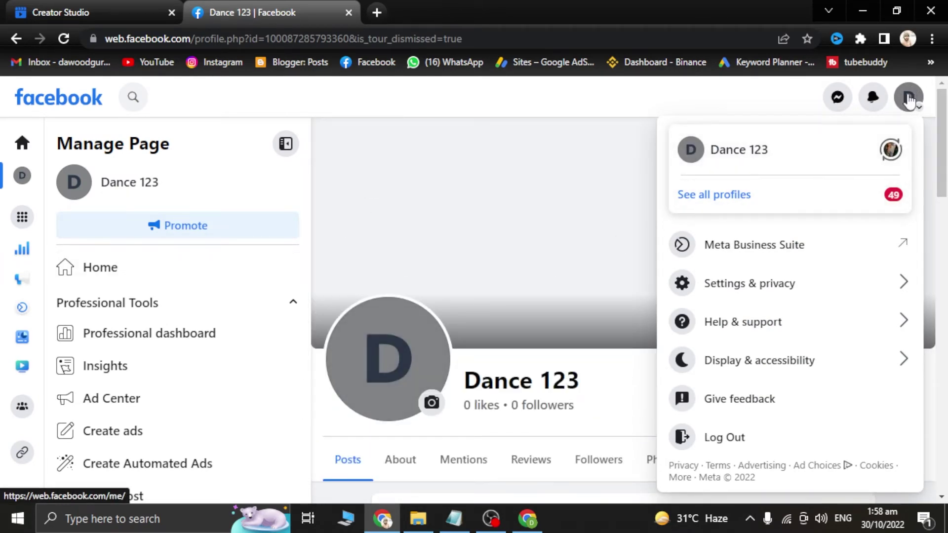
pyautogui.click(906, 98)
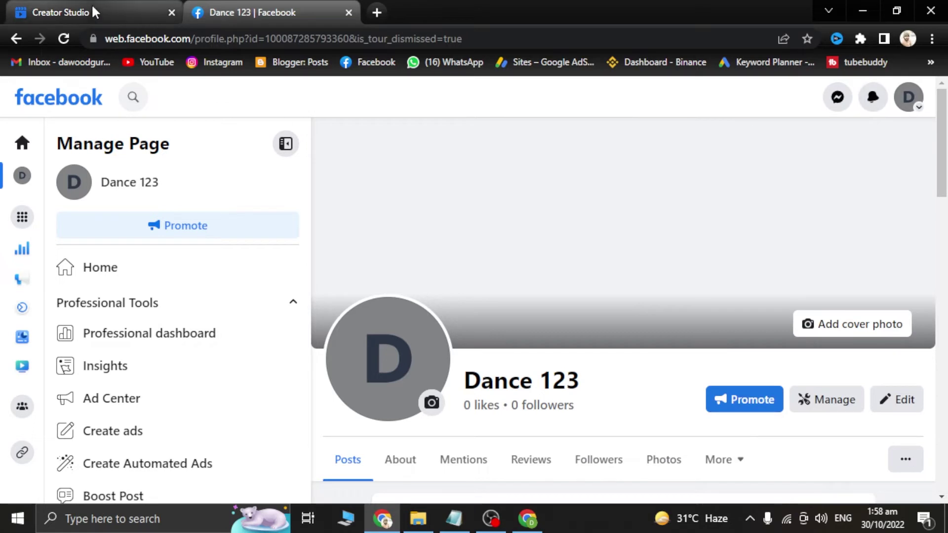
pyautogui.moveTo(93, 8)
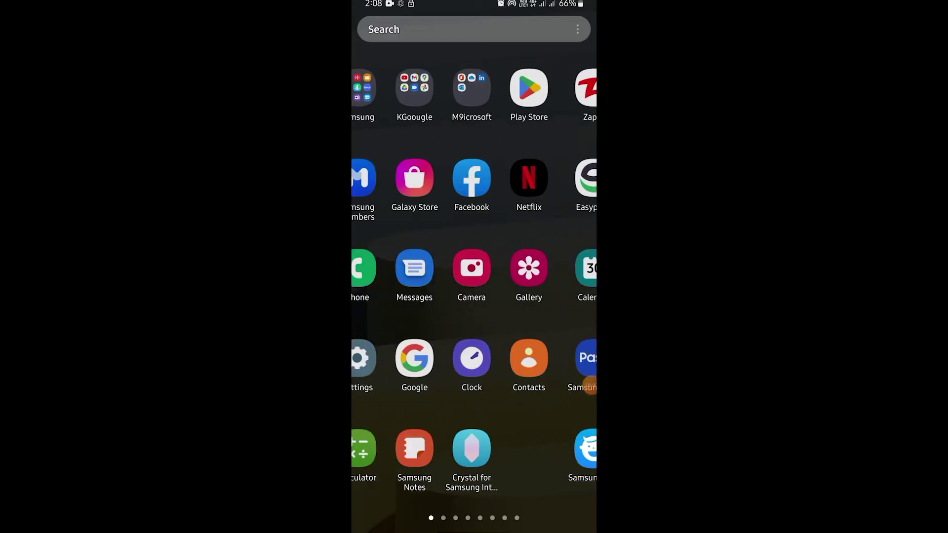
# Step: Launch the Facebook app on the phone and open the Pages section from the menu
pyautogui.click(502, 177)
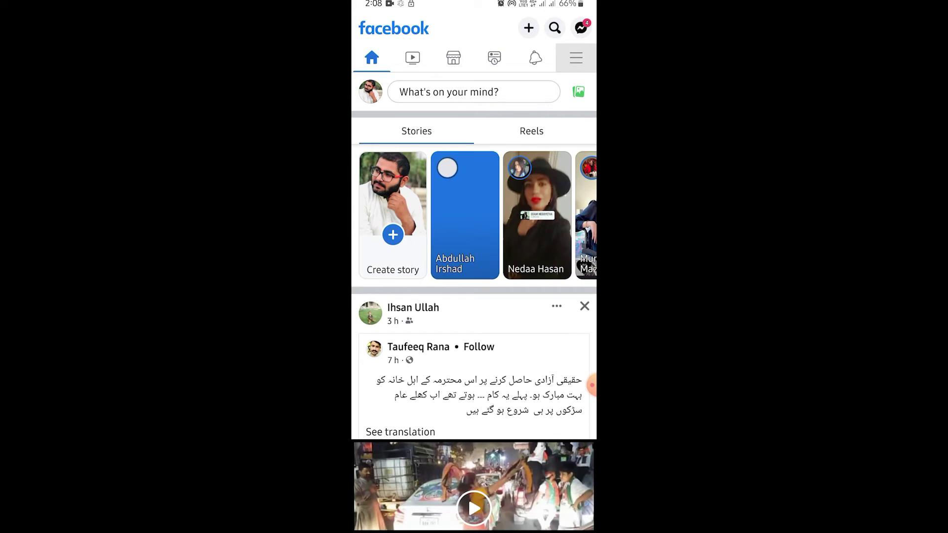
pyautogui.click(575, 58)
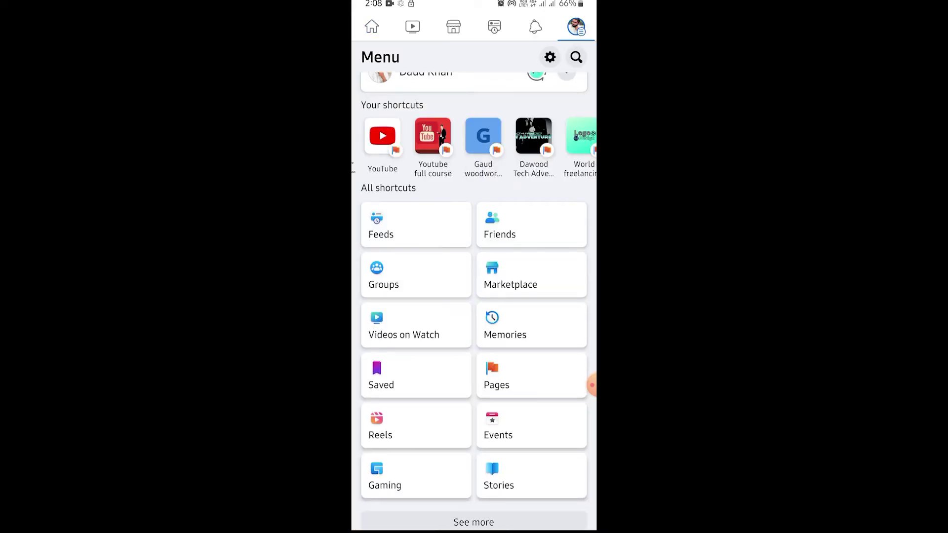
pyautogui.click(592, 385)
pyautogui.moveTo(524, 352)
pyautogui.mouseDown()
pyautogui.moveTo(551, 407)
pyautogui.moveTo(522, 342)
pyautogui.mouseUp()
pyautogui.click(574, 513)
pyautogui.click(496, 380)
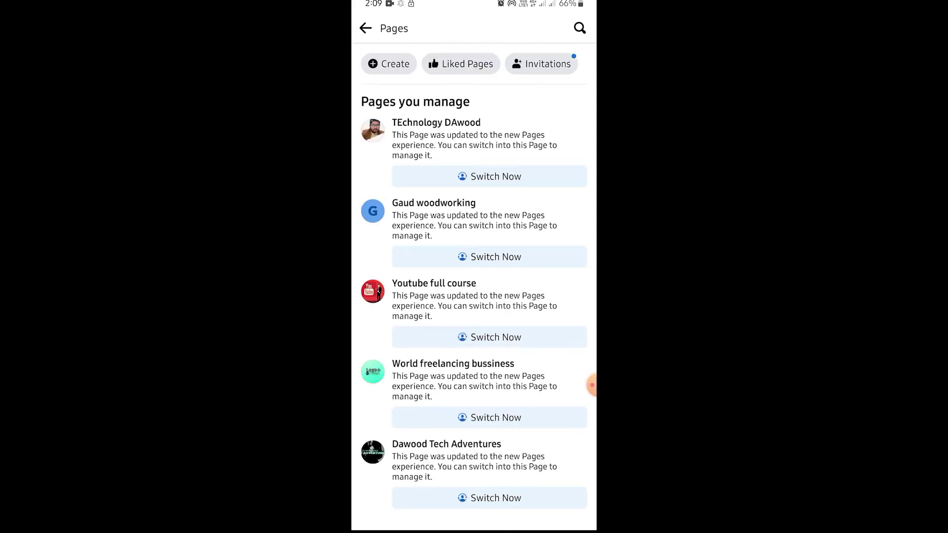
# Step: Start creating a new Page and reach the Get Started screen
pyautogui.click(591, 385)
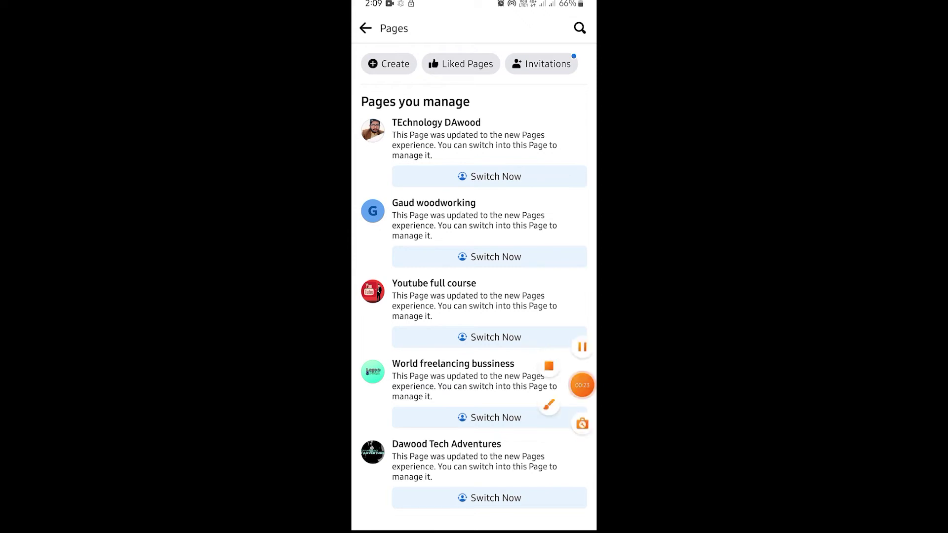
pyautogui.click(581, 424)
pyautogui.moveTo(387, 37)
pyautogui.mouseDown()
pyautogui.moveTo(429, 70)
pyautogui.moveTo(397, 38)
pyautogui.mouseUp()
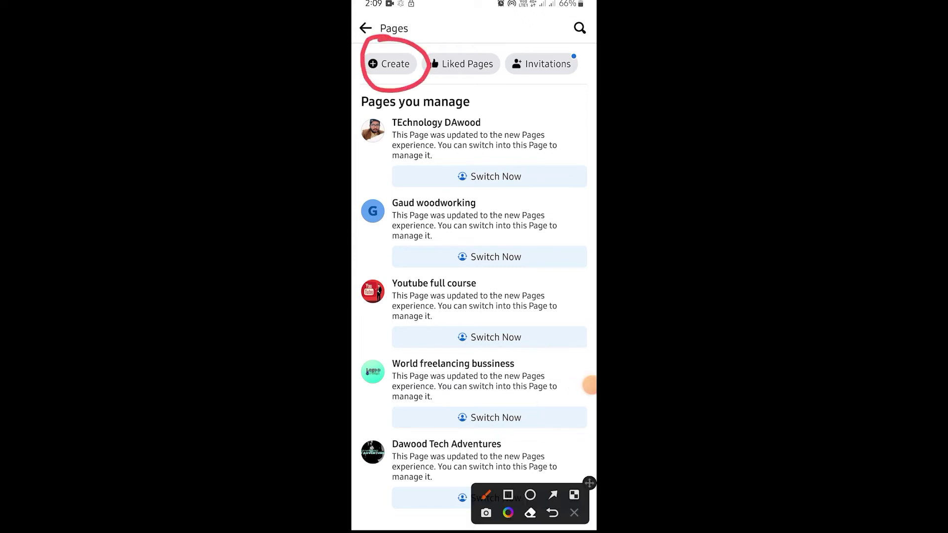
pyautogui.click(574, 512)
pyautogui.click(389, 64)
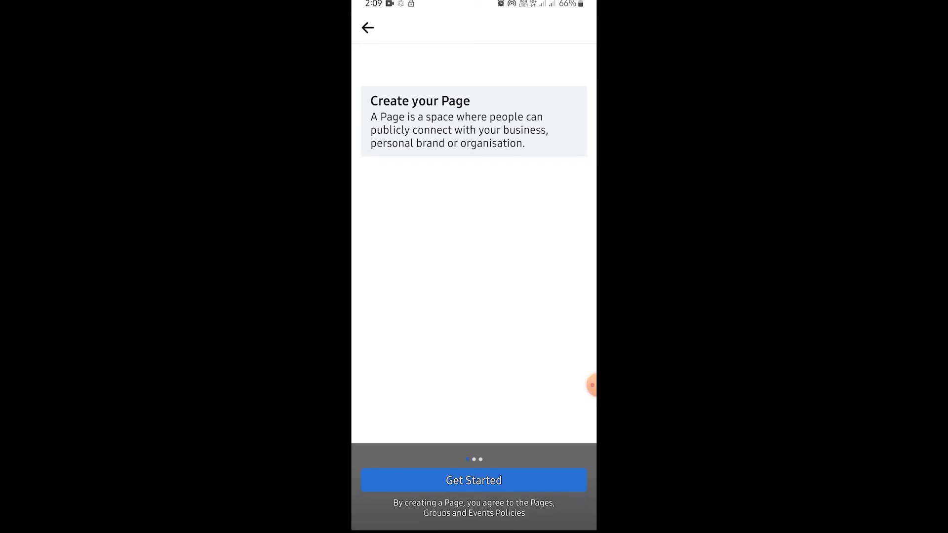
pyautogui.click(473, 480)
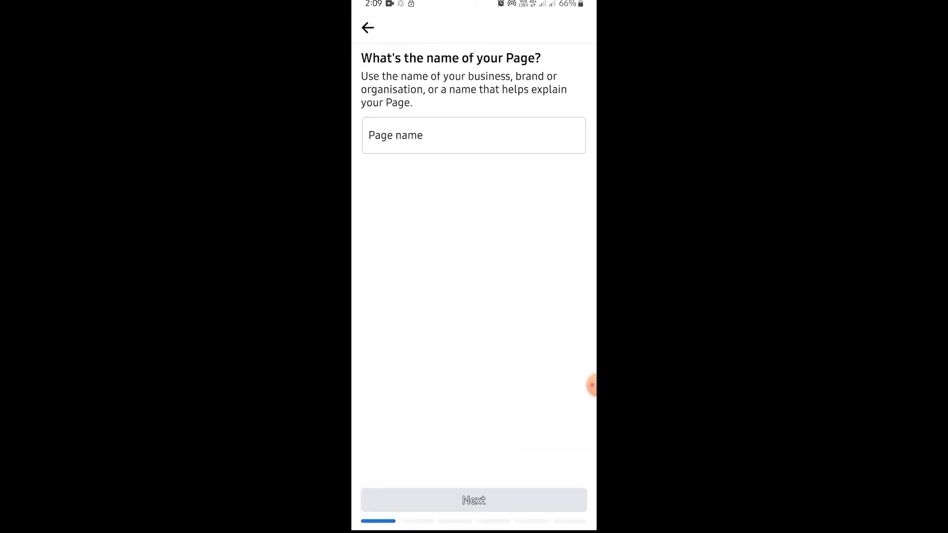
# Step: Create the Page 'dance 1234' with Dancer as its category
pyautogui.click(473, 135)
pyautogui.write('dance 1')
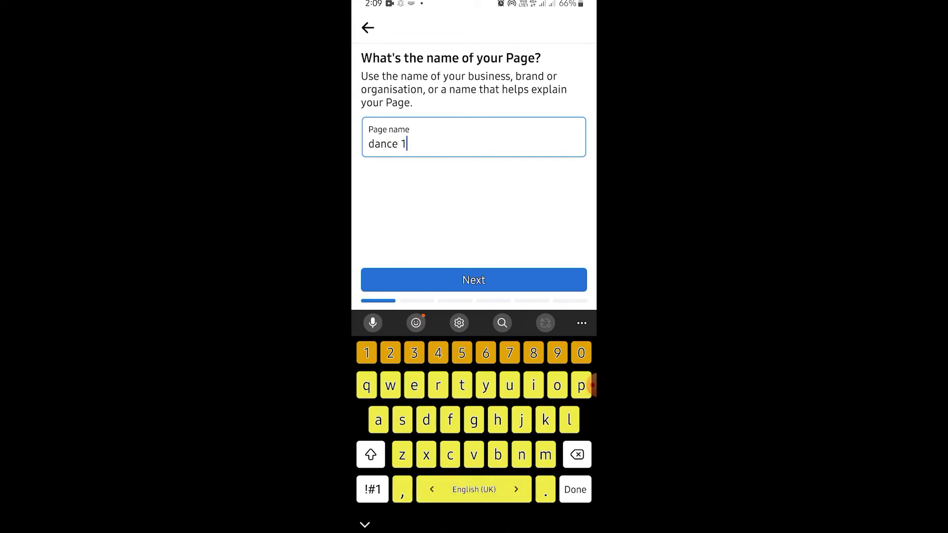
pyautogui.write('234')
pyautogui.press('Return')
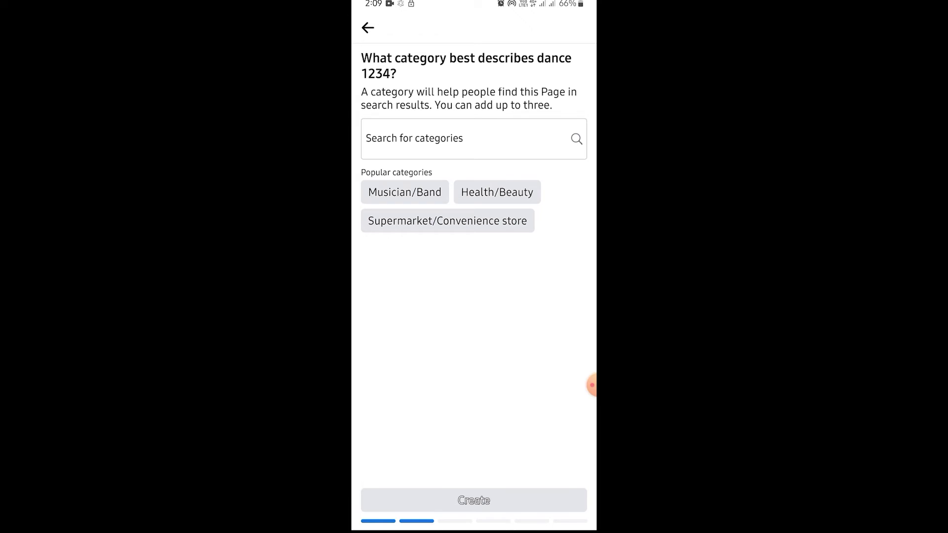
pyautogui.write('dance')
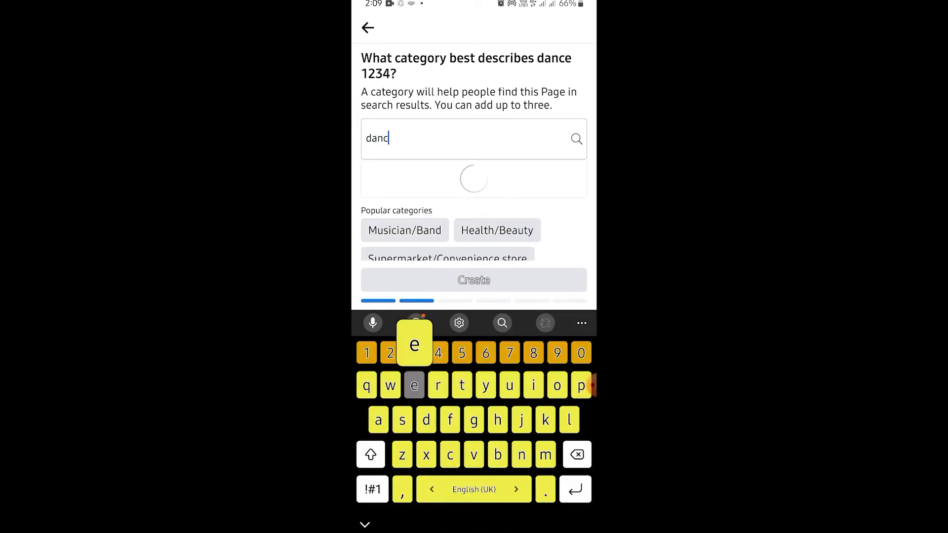
pyautogui.click(385, 199)
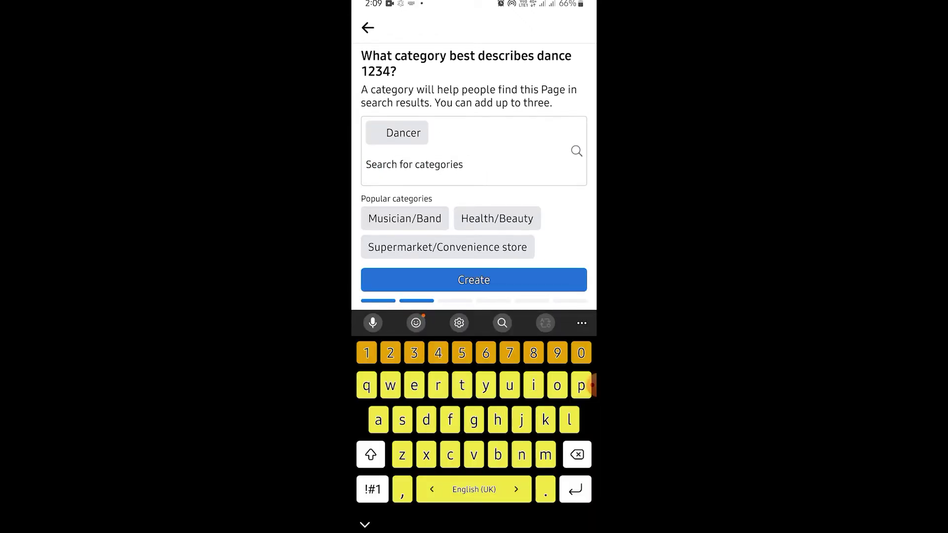
pyautogui.click(473, 280)
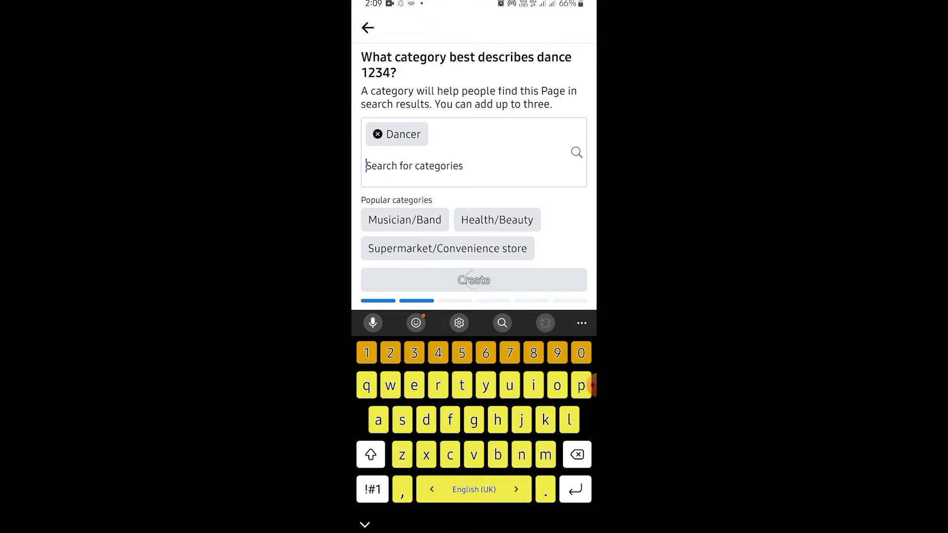
# Step: Skip through the details, customisation and audience steps and finish the new page's setup
pyautogui.click(582, 385)
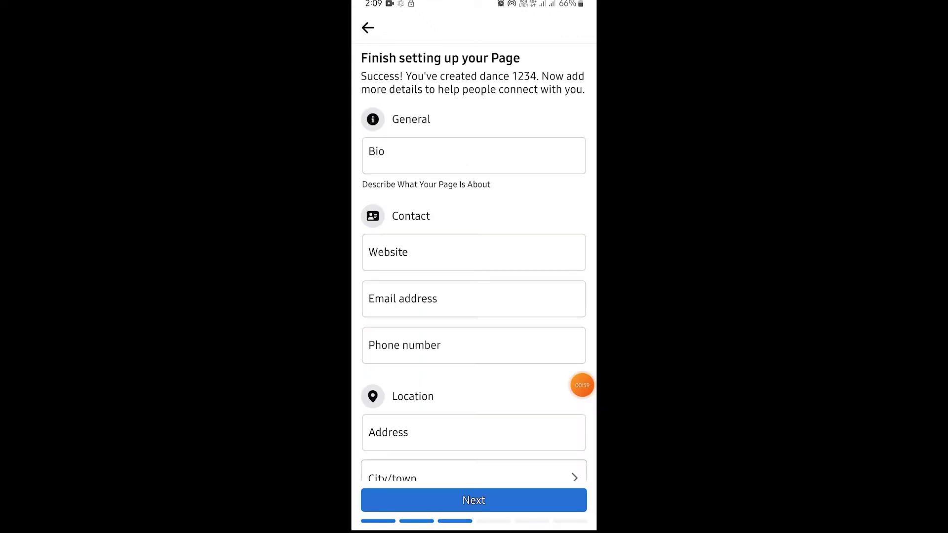
pyautogui.scroll(-5, 473, 266)
pyautogui.click(474, 500)
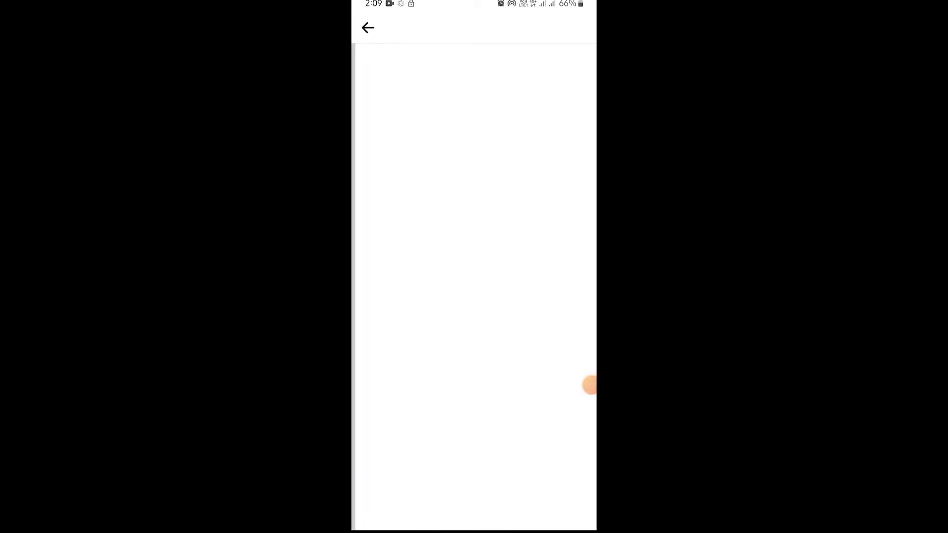
pyautogui.click(474, 500)
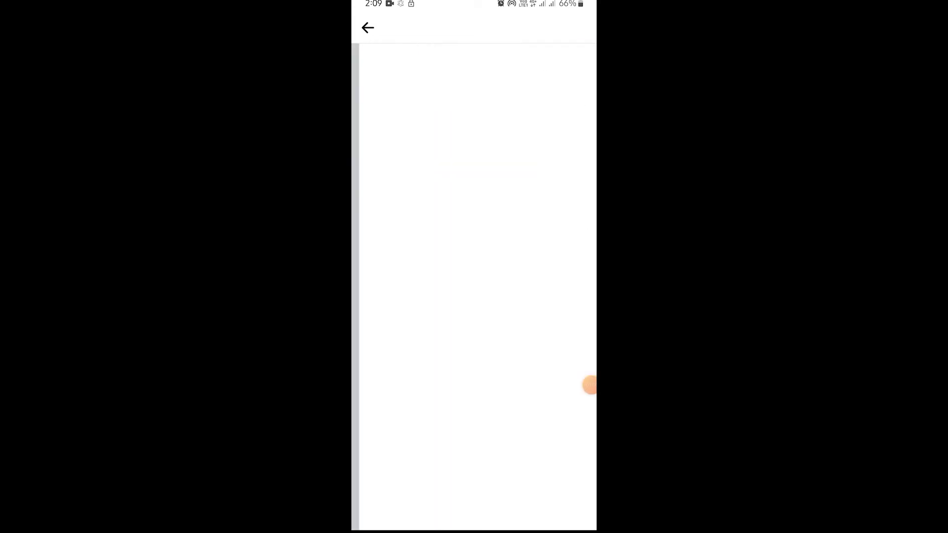
pyautogui.click(474, 499)
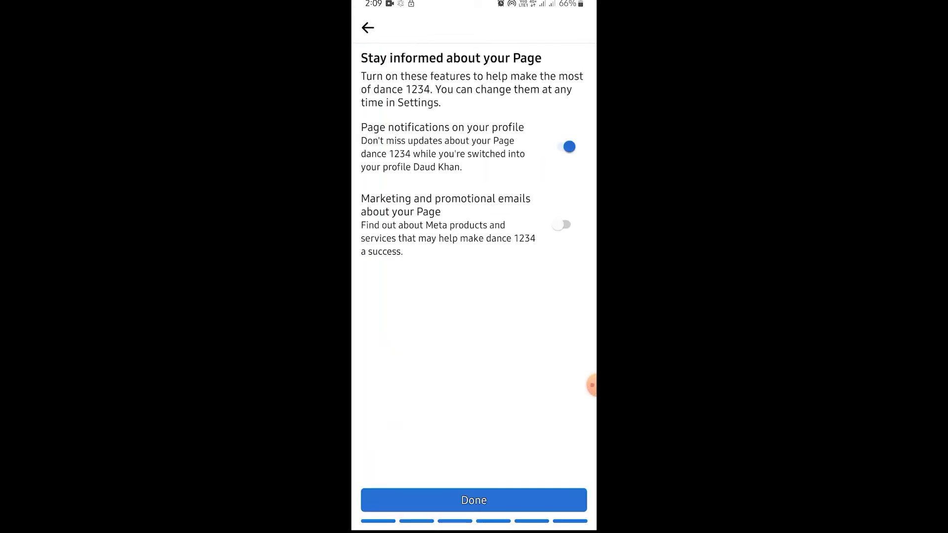
pyautogui.click(474, 500)
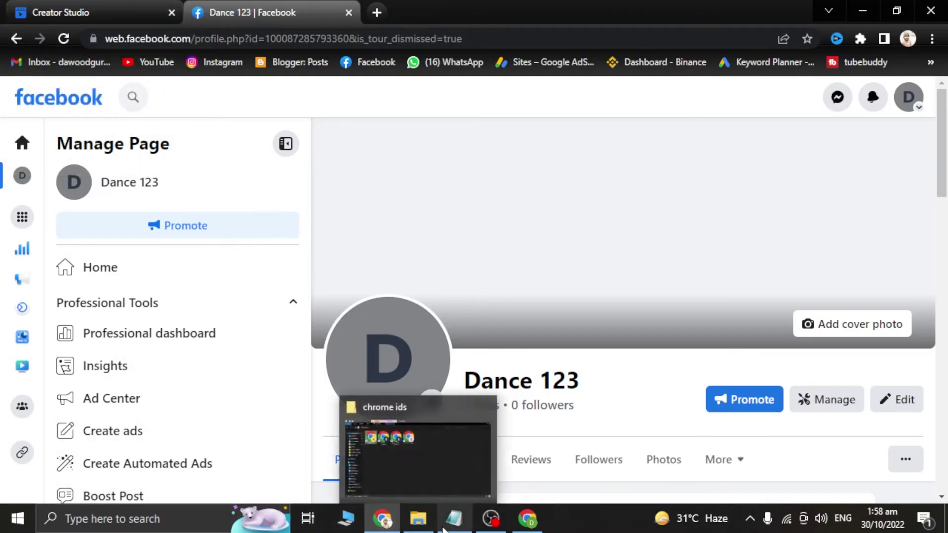
# Step: Highlight the note about selling pages monthly in the fb page sell notes, then hide them
pyautogui.click(451, 522)
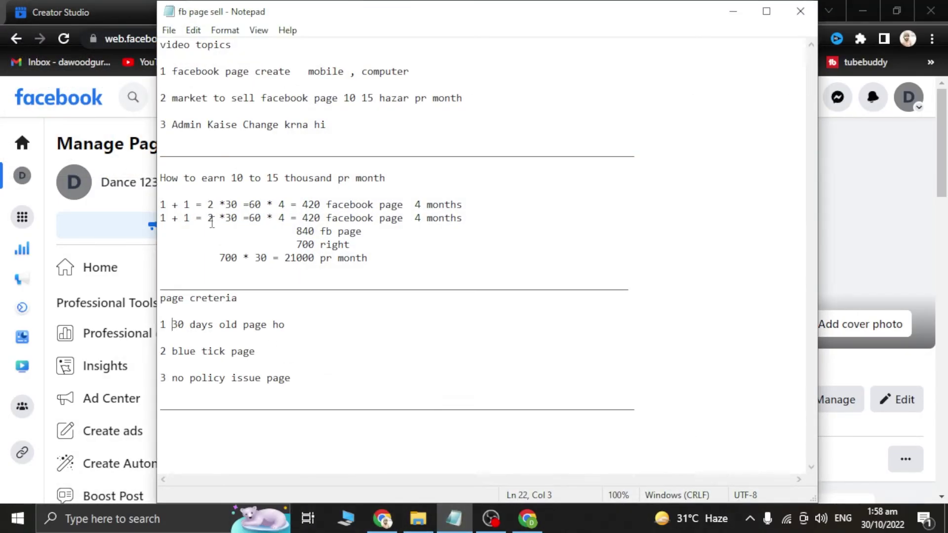
pyautogui.moveTo(171, 96); pyautogui.dragTo(485, 96)
pyautogui.click(732, 12)
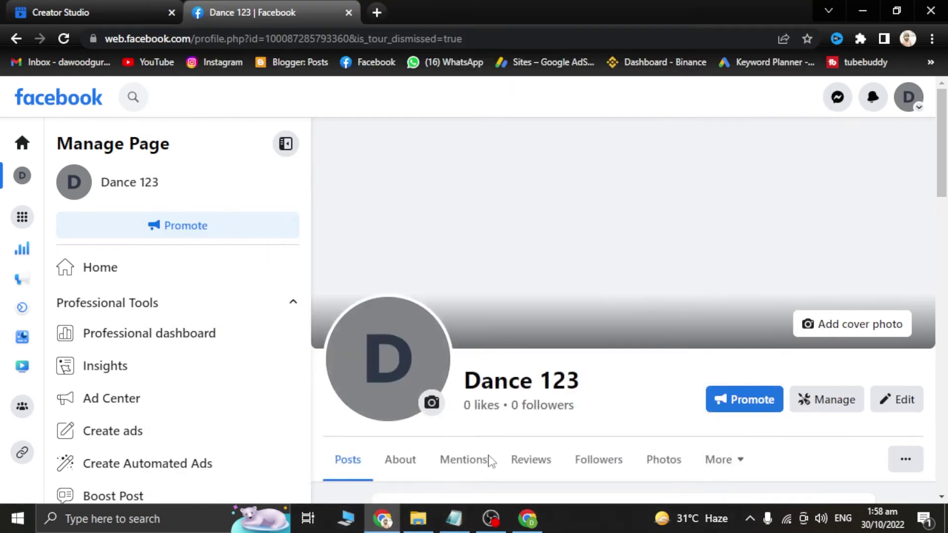
# Step: Switch Facebook from the Dance 123 Page back to the personal profile
pyautogui.click(907, 97)
pyautogui.click(755, 198)
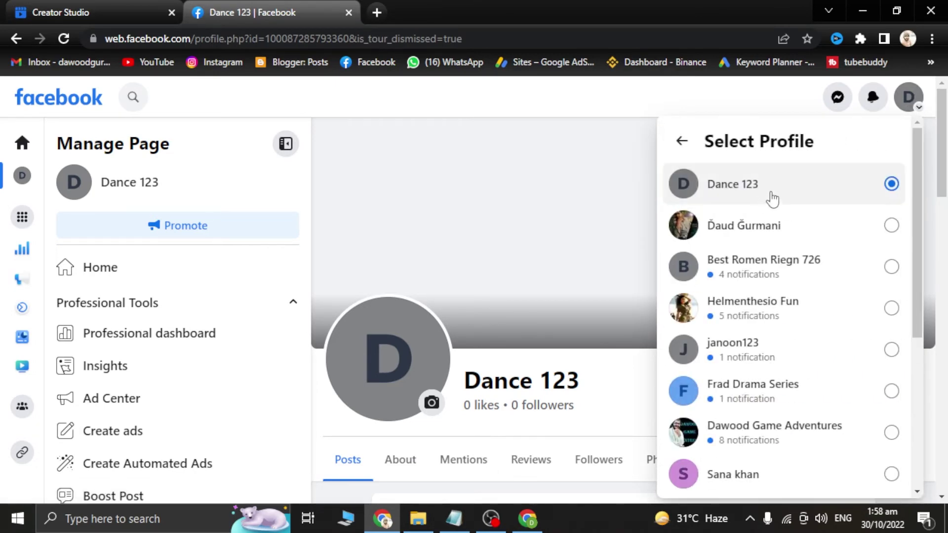
pyautogui.scroll(-5, 719, 429)
pyautogui.scroll(5, 757, 294)
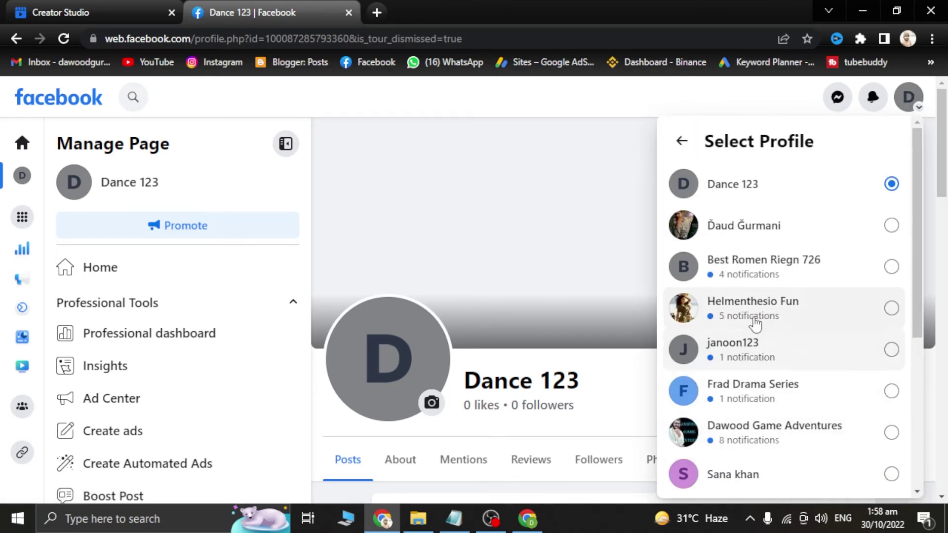
pyautogui.click(885, 240)
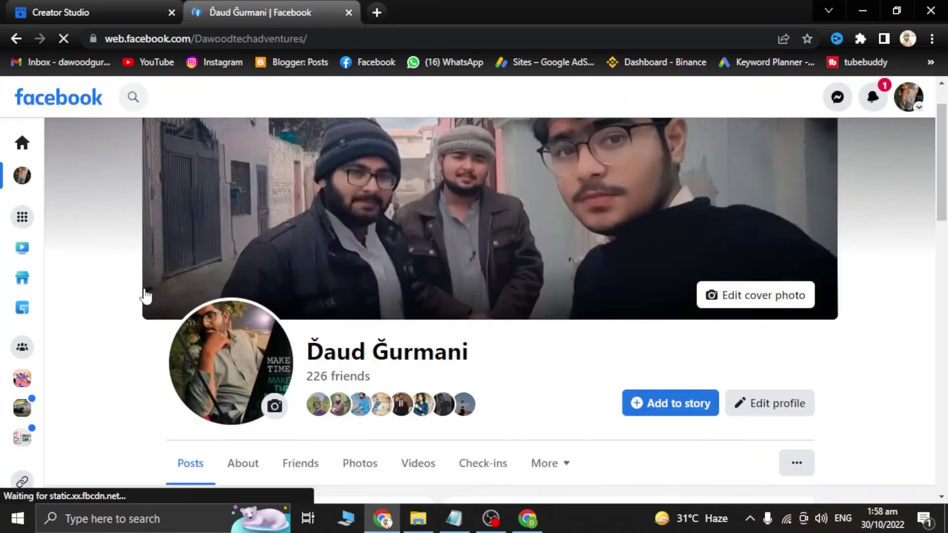
pyautogui.scroll(-3, 144, 296)
pyautogui.click(143, 97)
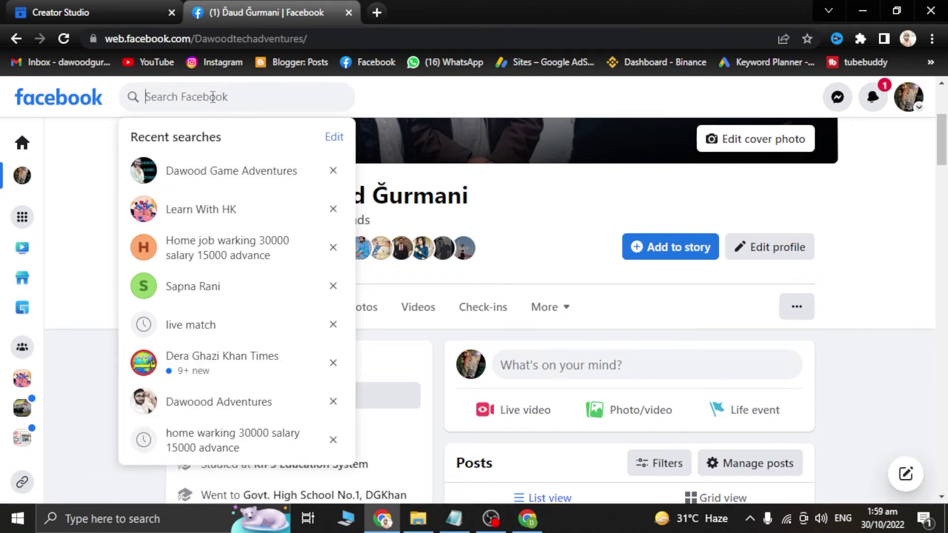
# Step: Search for 'learn with', then correct the query to 'learn with hk' and run it
pyautogui.write('lear')
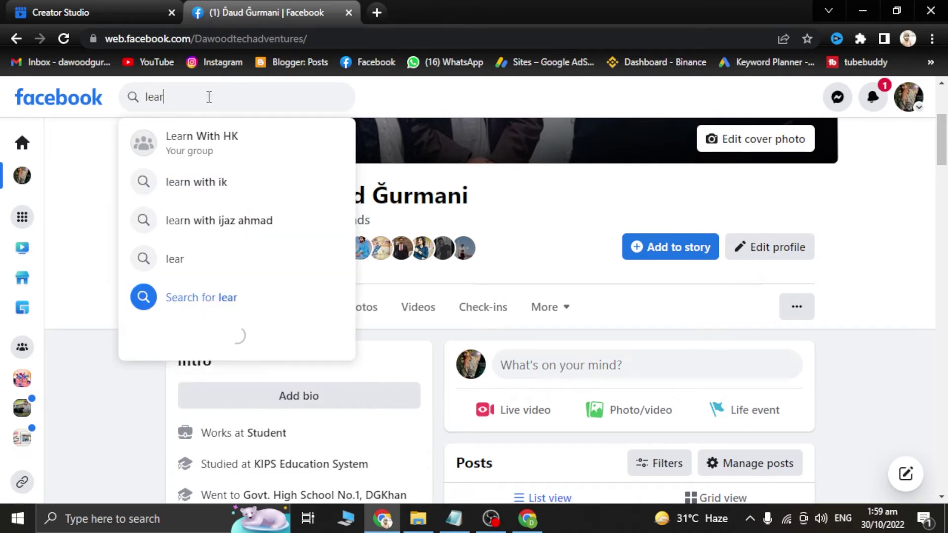
pyautogui.write('m with')
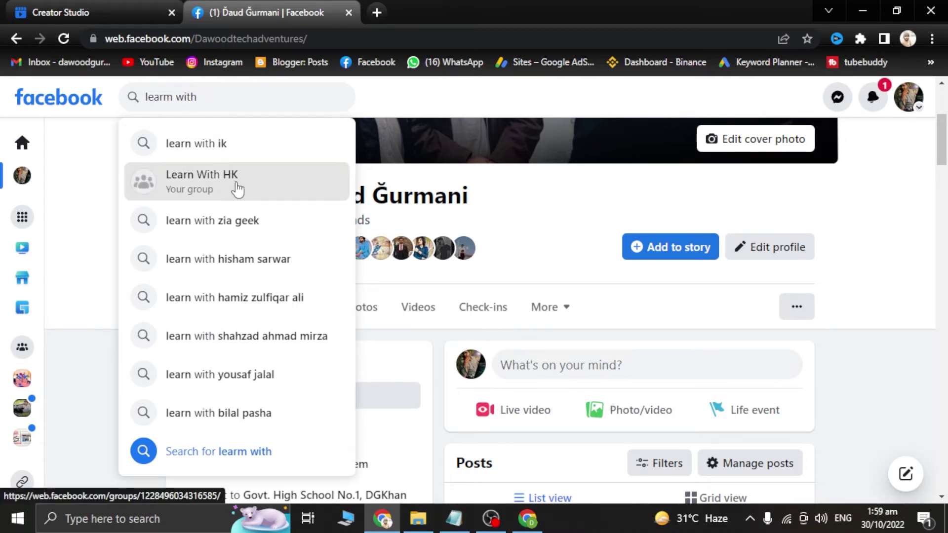
pyautogui.click(234, 148)
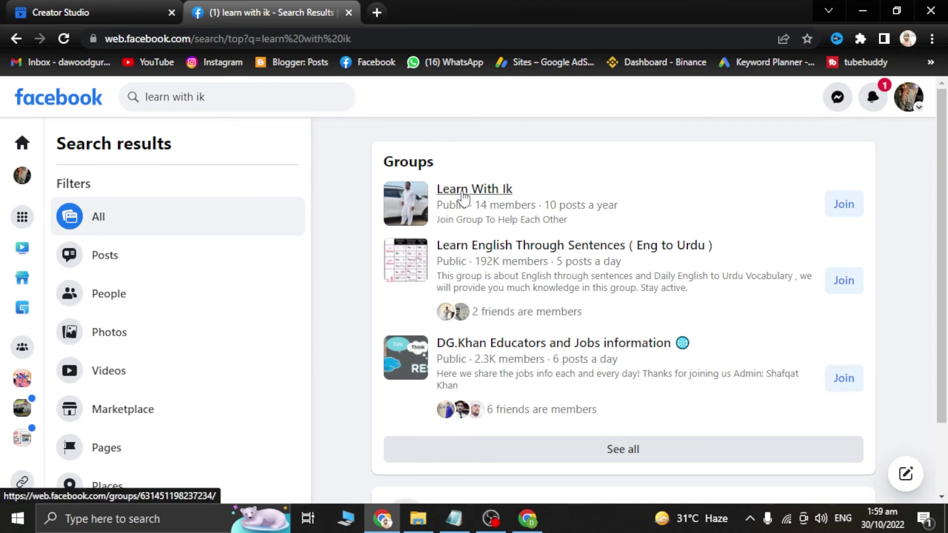
pyautogui.moveTo(465, 194)
pyautogui.scroll(-3, 527, 398)
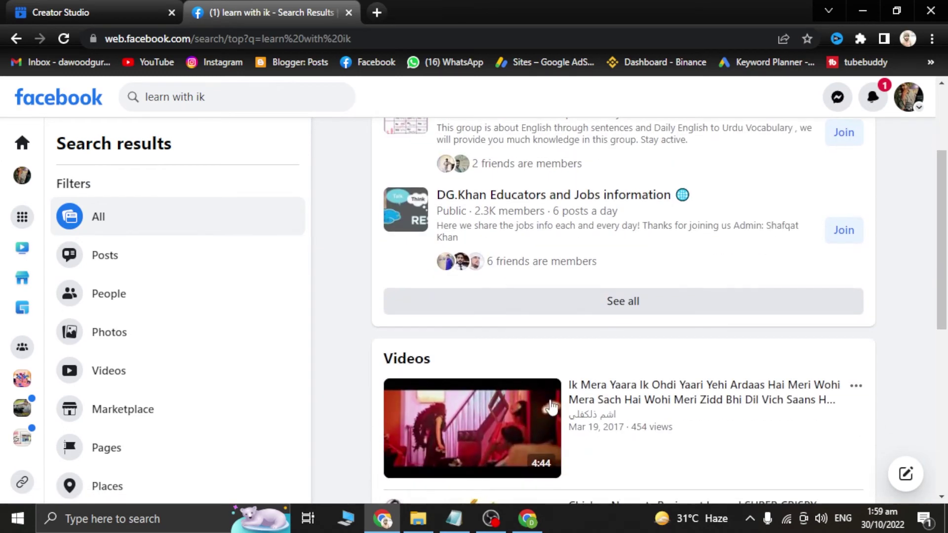
pyautogui.scroll(3, 582, 408)
pyautogui.click(220, 95)
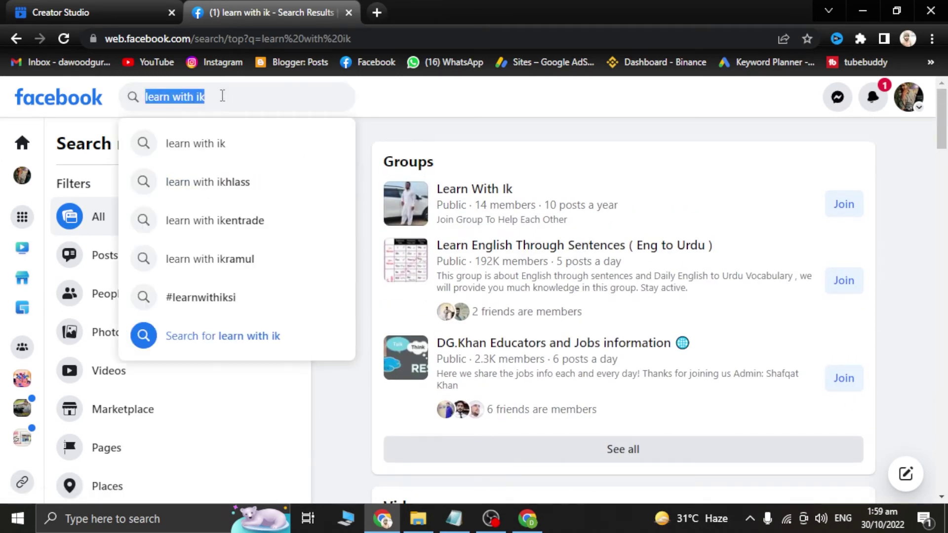
pyautogui.click(222, 96)
pyautogui.press('BackSpace')
pyautogui.press('BackSpace')
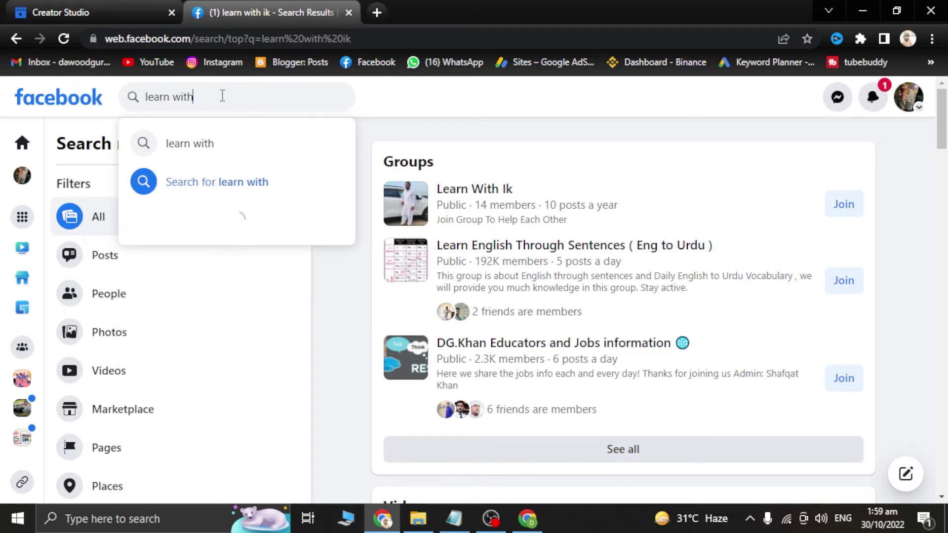
pyautogui.write('hk')
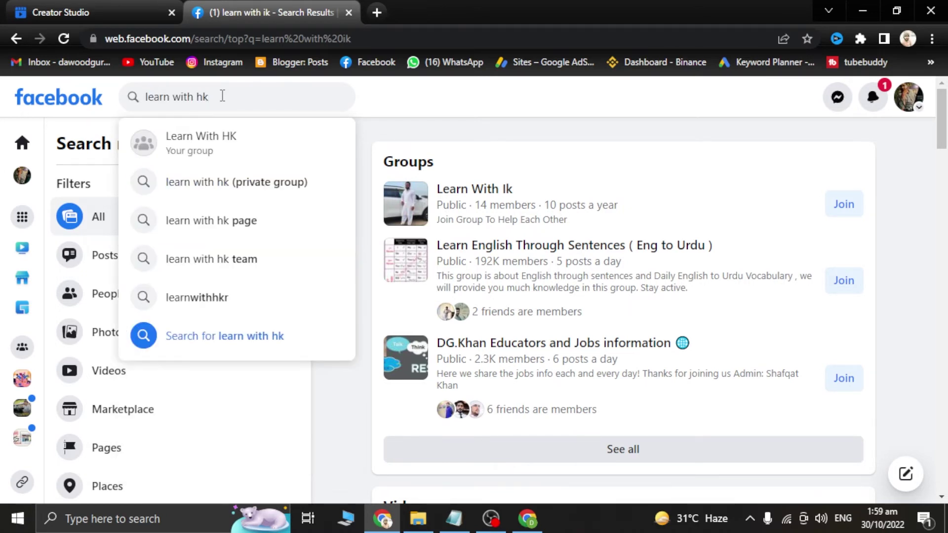
pyautogui.press('Return')
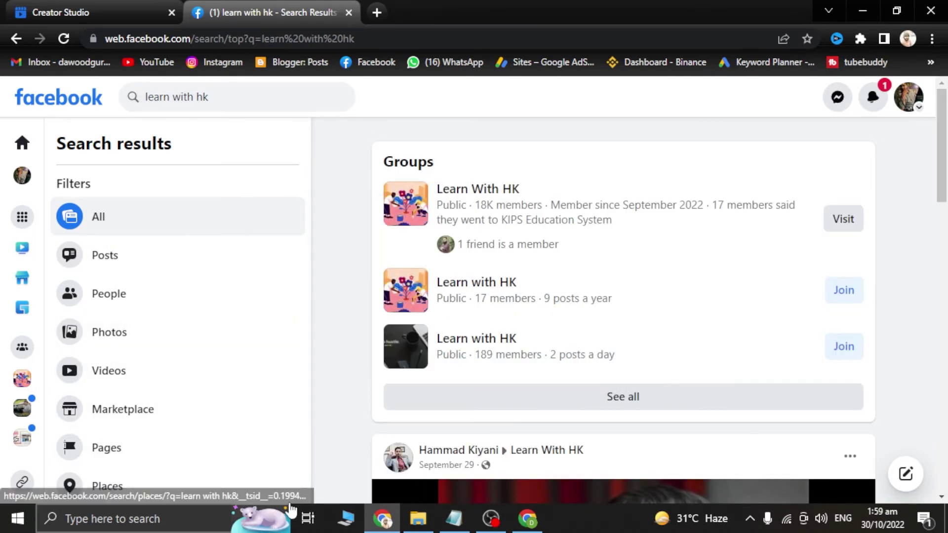
# Step: Open the Learn With HK group and scroll through its feed and back to the top
pyautogui.click(487, 193)
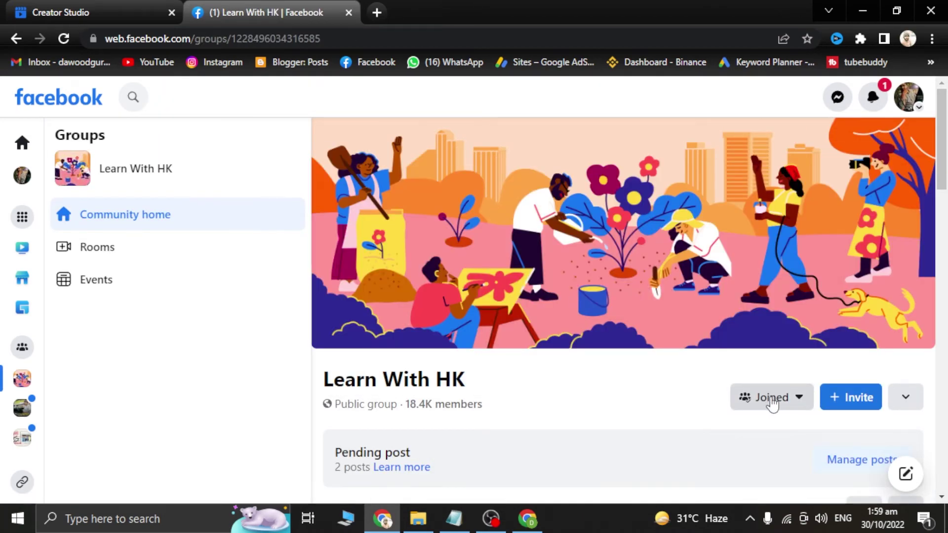
pyautogui.scroll(-5, 568, 347)
pyautogui.scroll(-12, 423, 291)
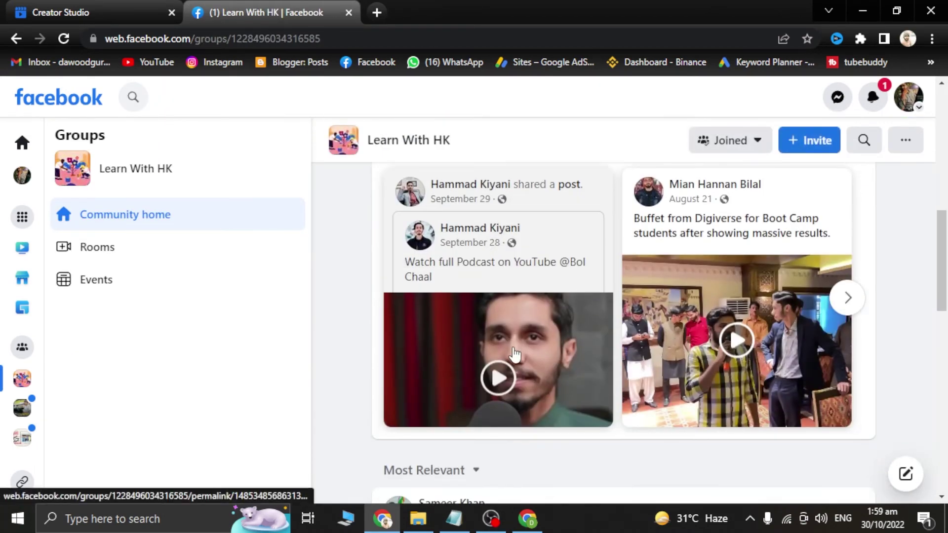
pyautogui.scroll(-5, 513, 352)
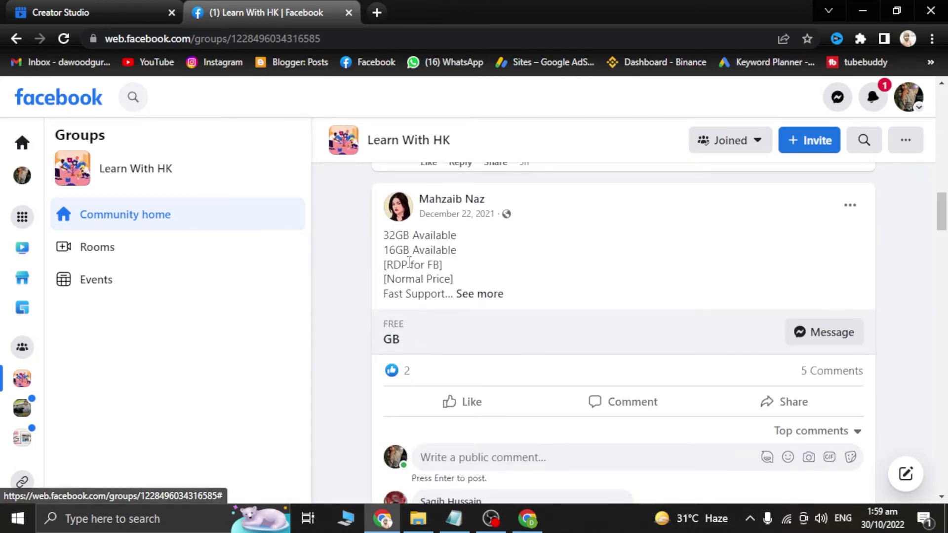
pyautogui.scroll(-12, 474, 306)
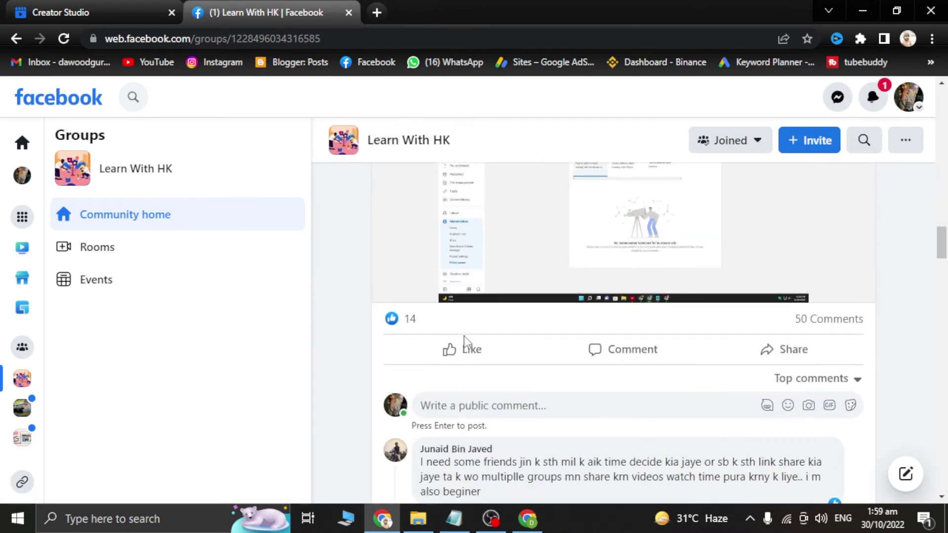
pyautogui.scroll(5, 480, 334)
pyautogui.scroll(1, 481, 334)
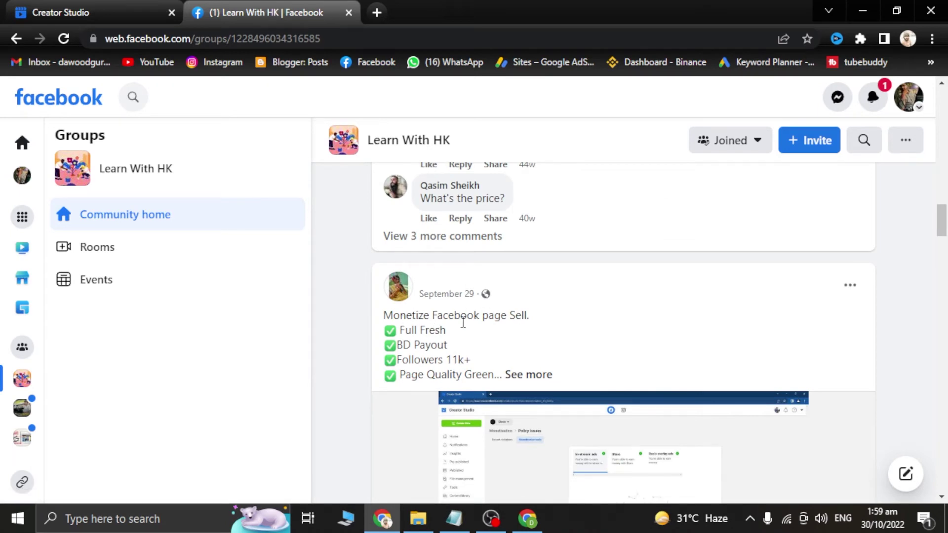
pyautogui.scroll(-3, 439, 405)
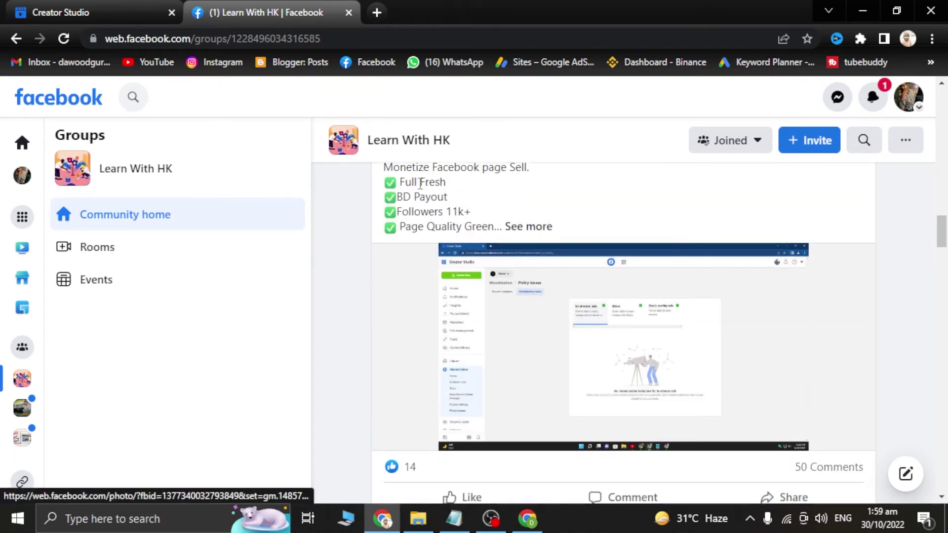
pyautogui.scroll(-15, 558, 330)
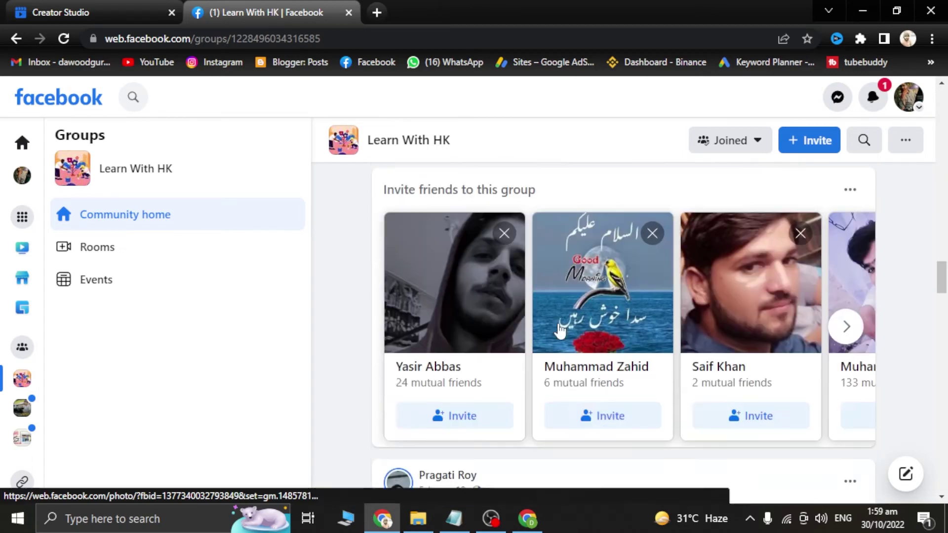
pyautogui.scroll(-10, 558, 328)
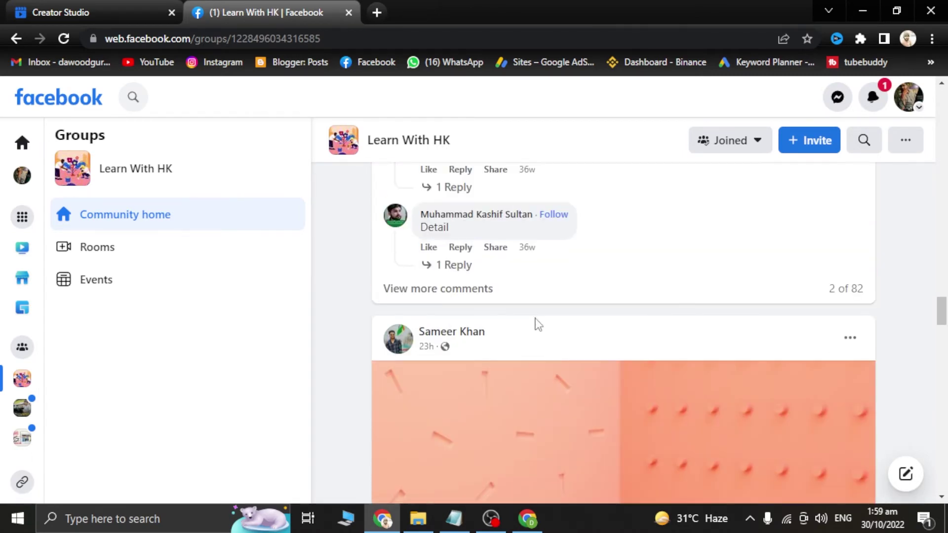
pyautogui.scroll(-12, 537, 324)
pyautogui.scroll(5, 537, 324)
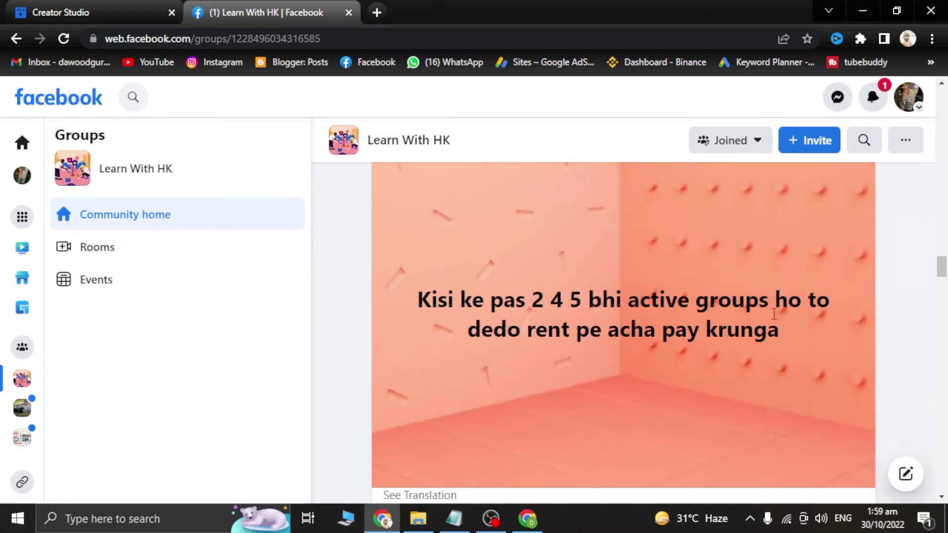
pyautogui.scroll(-10, 613, 365)
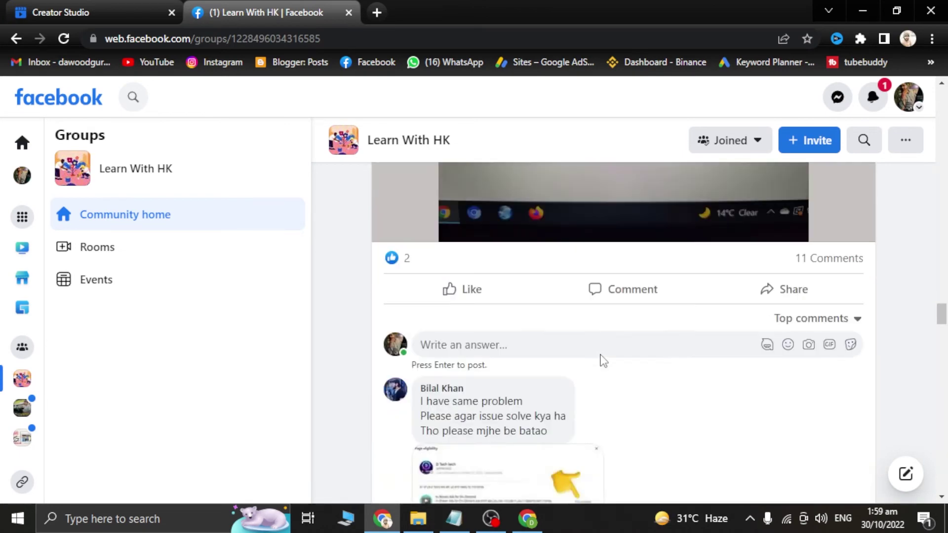
pyautogui.scroll(20, 601, 354)
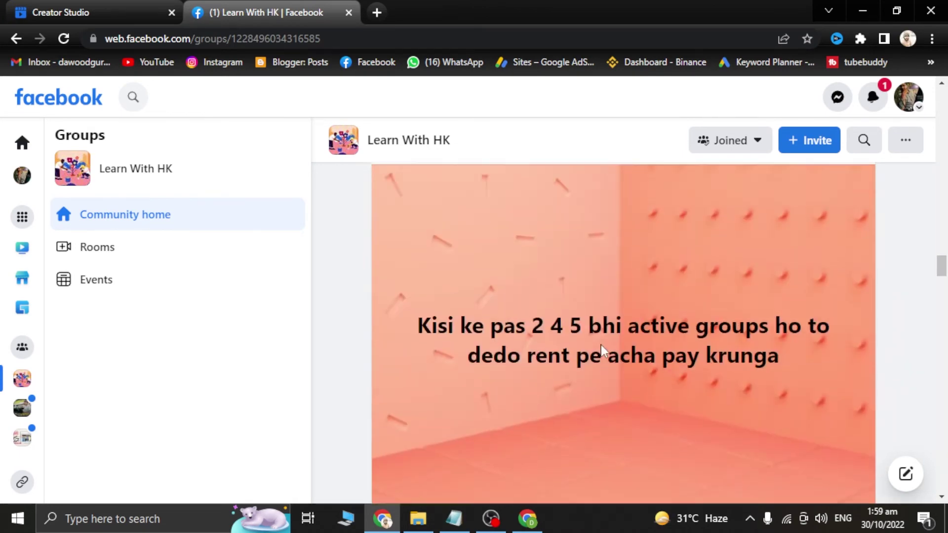
pyautogui.scroll(15, 608, 348)
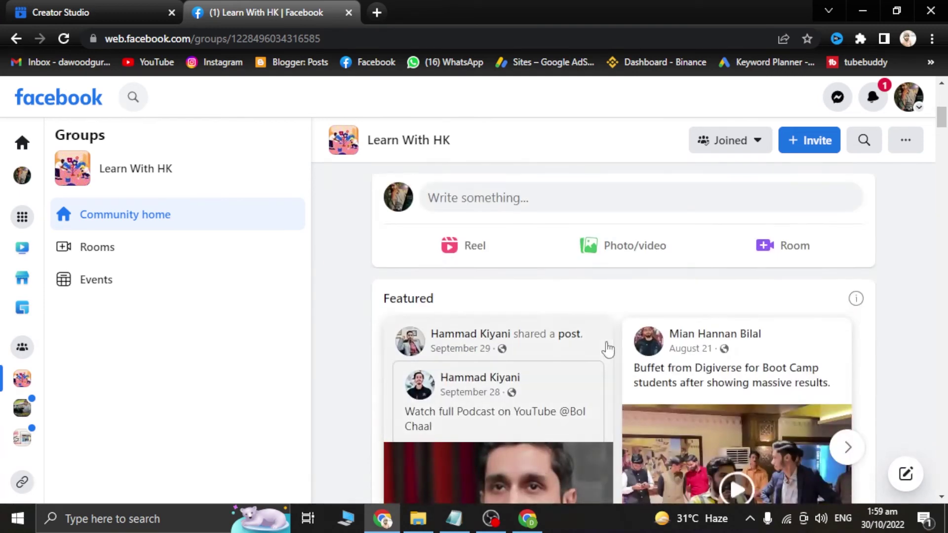
# Step: Start a new group post and type 'available facebook 30 days old pag'
pyautogui.click(486, 194)
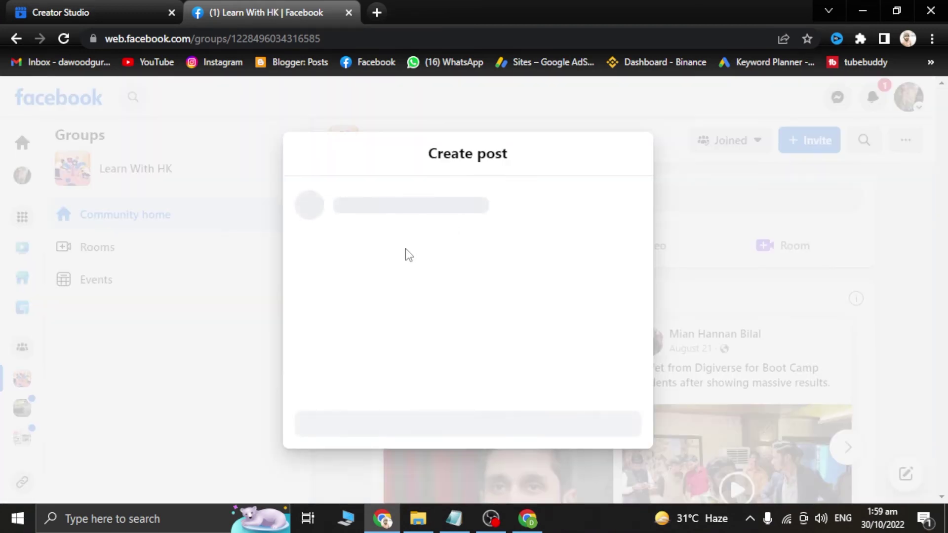
pyautogui.write('avail')
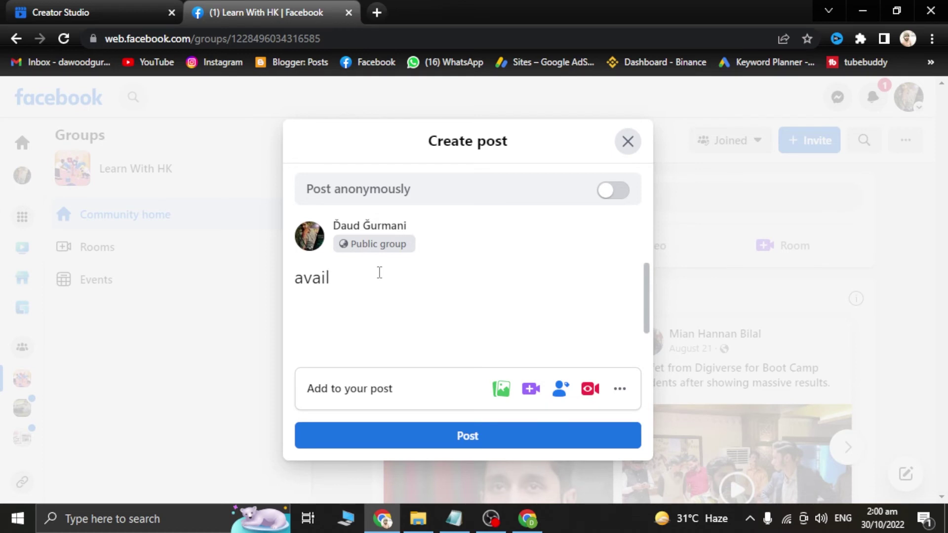
pyautogui.write('able face')
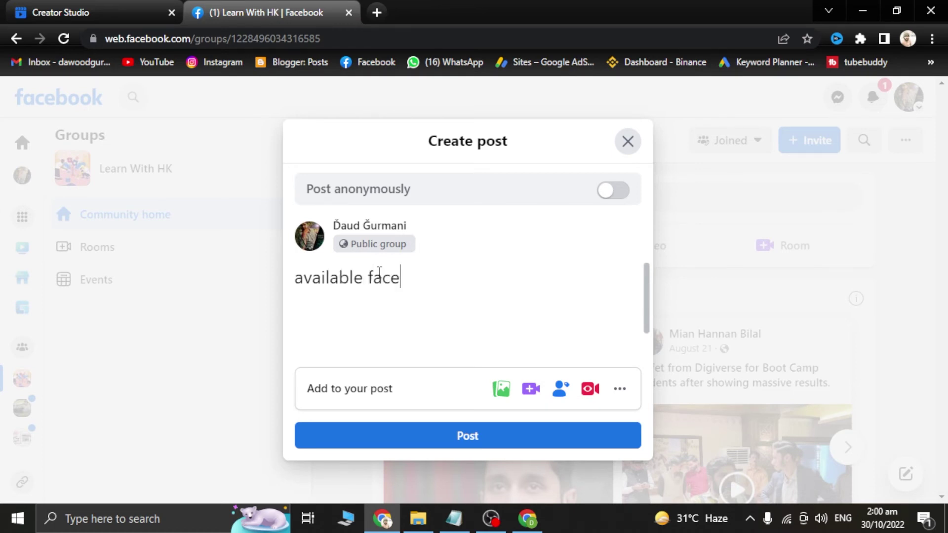
pyautogui.write('book 30 ')
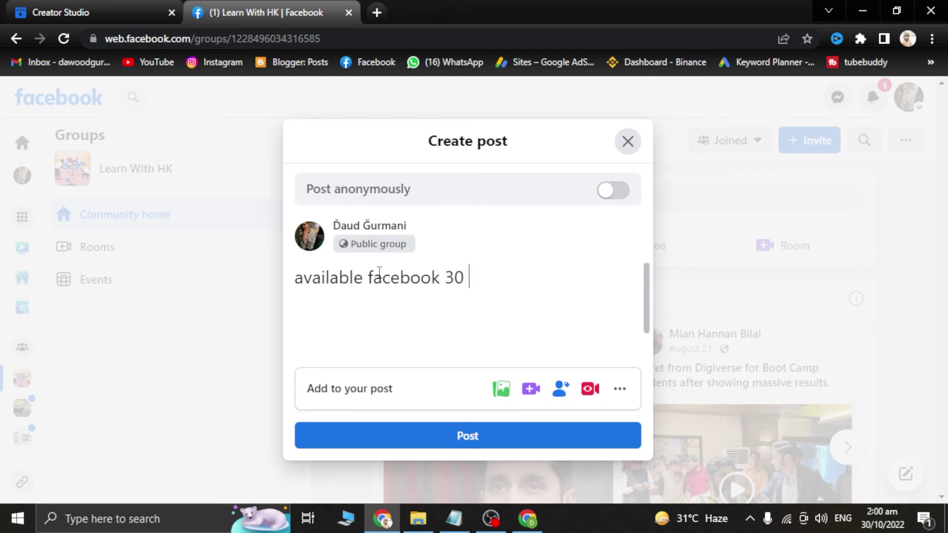
pyautogui.write('days old')
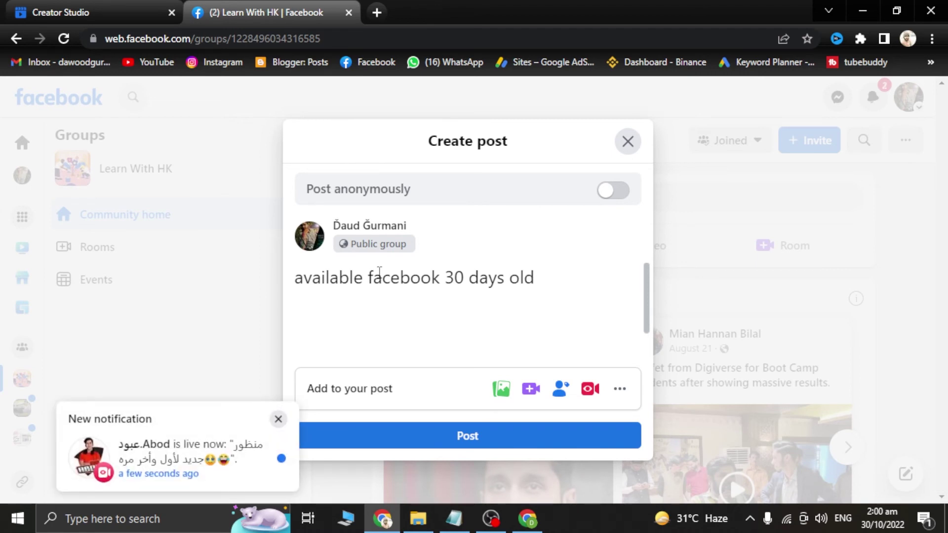
pyautogui.write(' pag')
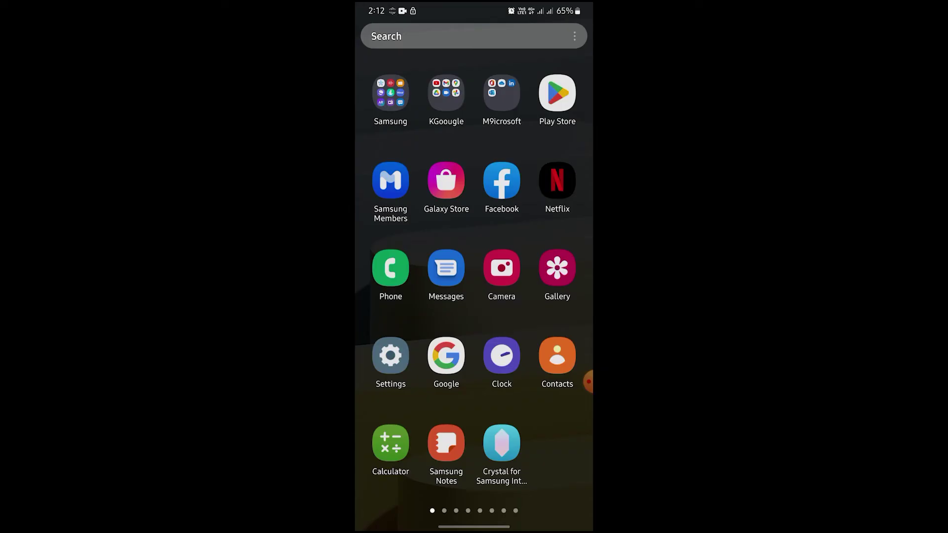
# Step: In the phone's Facebook app, switch to the second personal profile
pyautogui.click(502, 180)
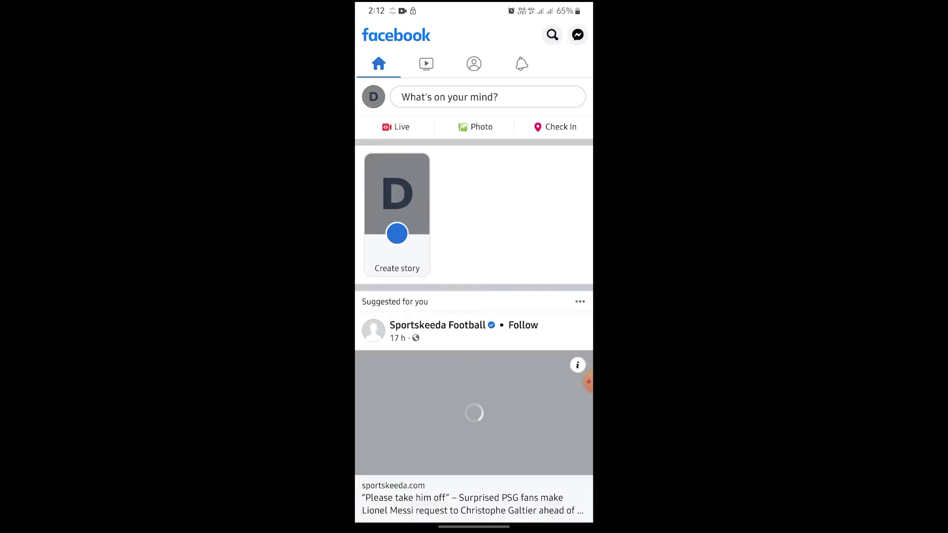
pyautogui.click(552, 34)
pyautogui.click(370, 34)
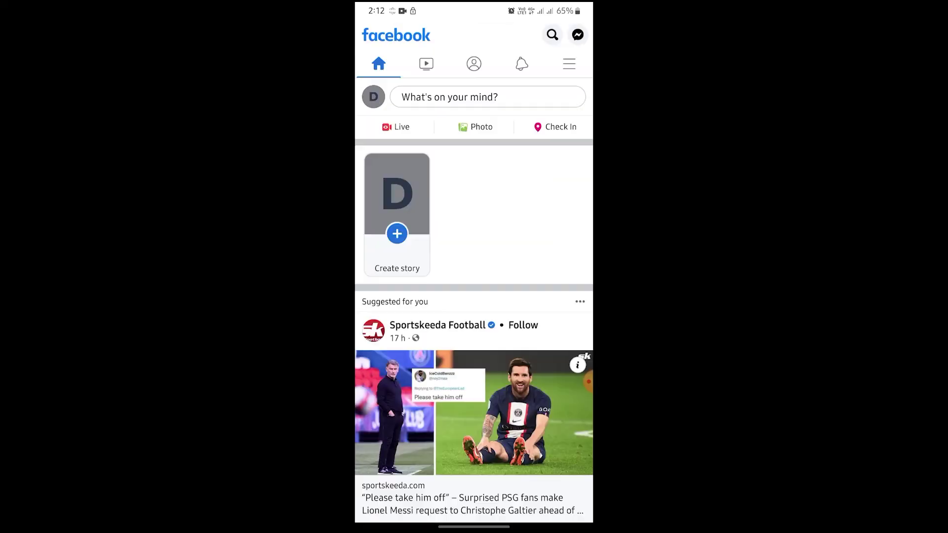
pyautogui.click(568, 63)
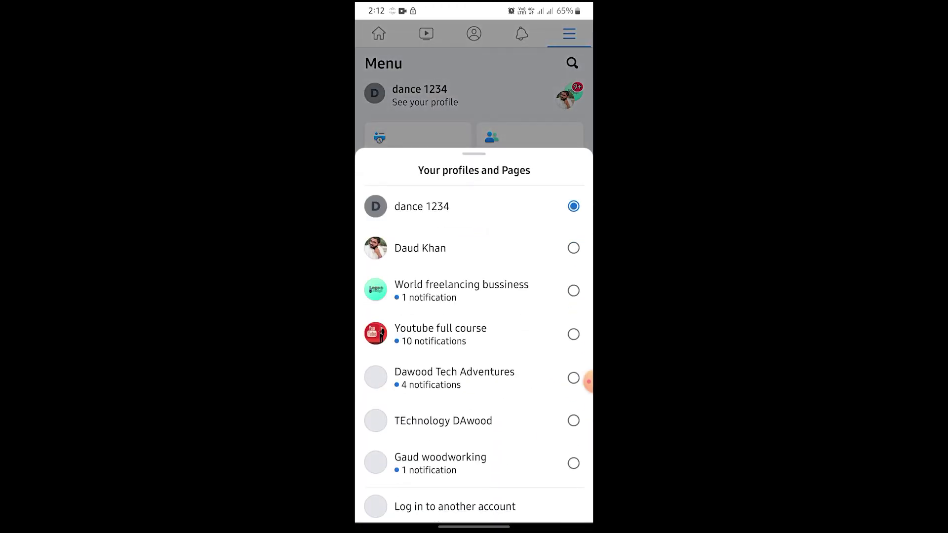
pyautogui.click(420, 248)
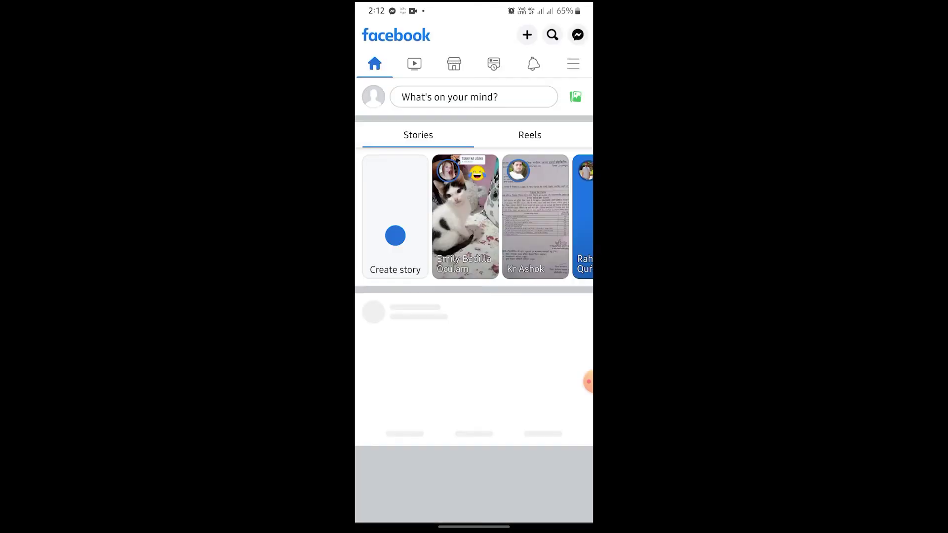
# Step: Search for 'learn with hk' and open the 18K-member Learn With HK group
pyautogui.click(552, 34)
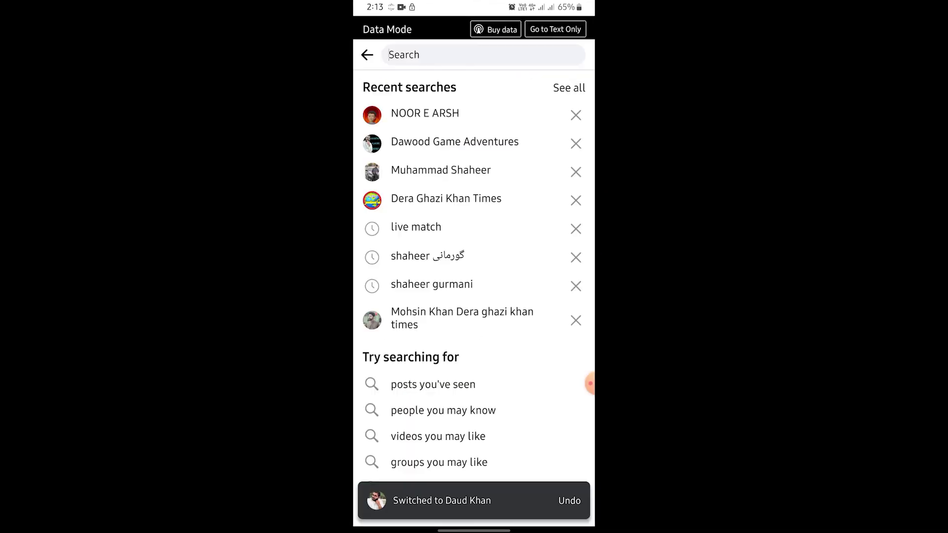
pyautogui.write('l')
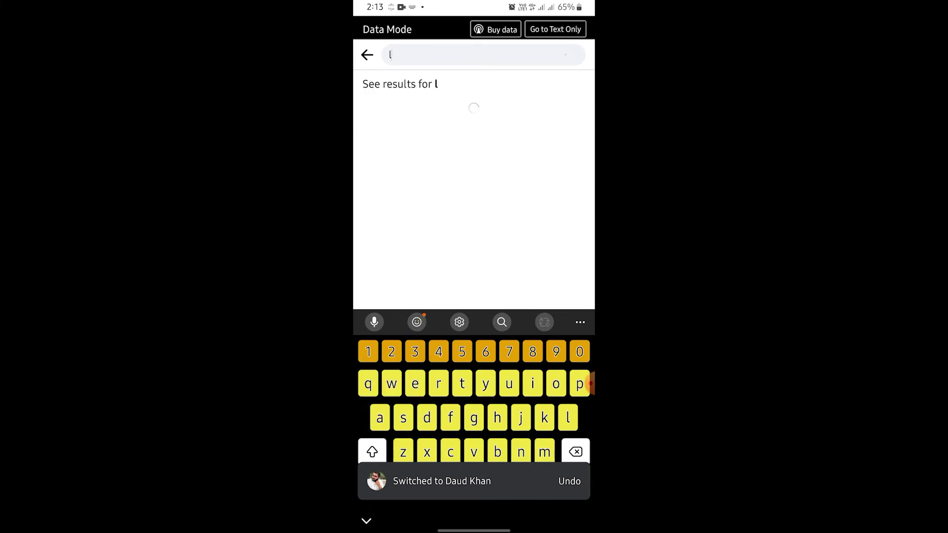
pyautogui.write('earnwith')
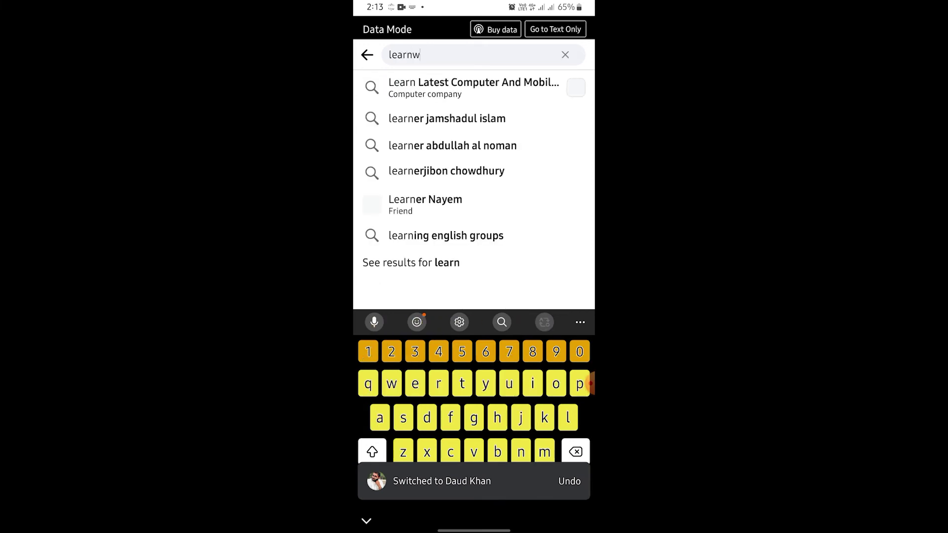
pyautogui.press('BackSpace')
pyautogui.press('BackSpace')
pyautogui.press('BackSpace')
pyautogui.press('BackSpace')
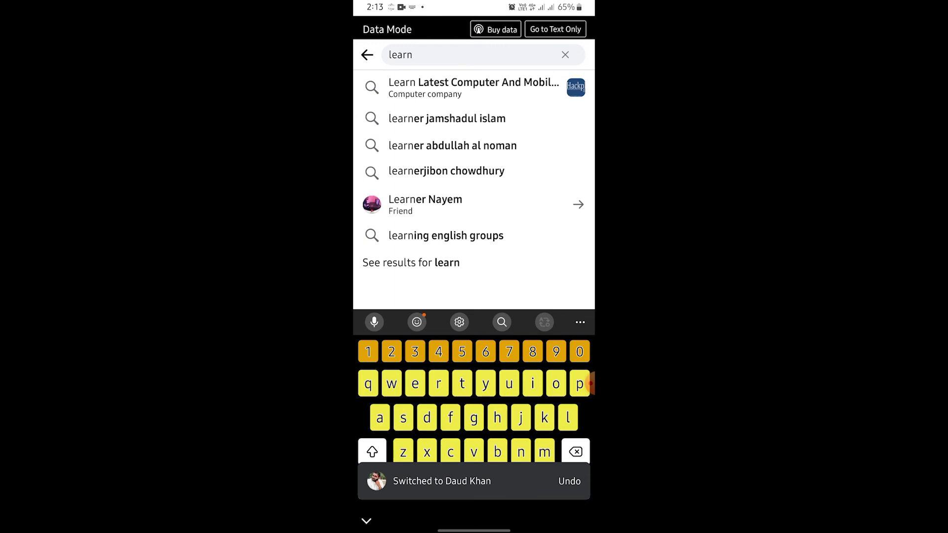
pyautogui.write('9')
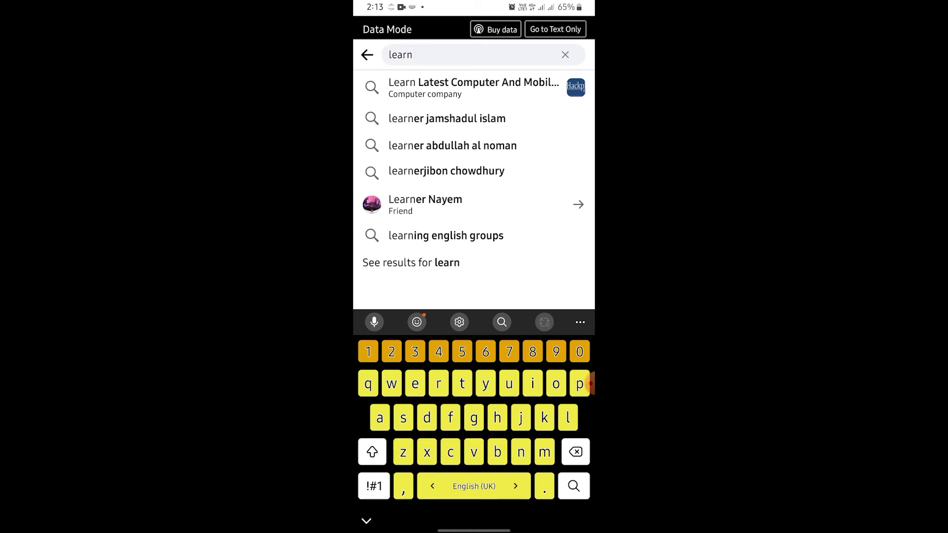
pyautogui.write('with ')
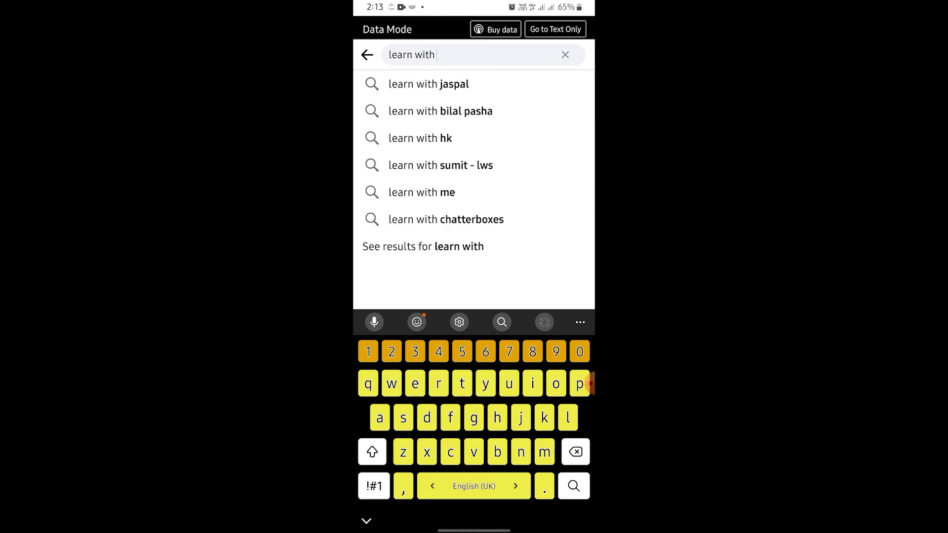
pyautogui.write('hk')
pyautogui.press('Return')
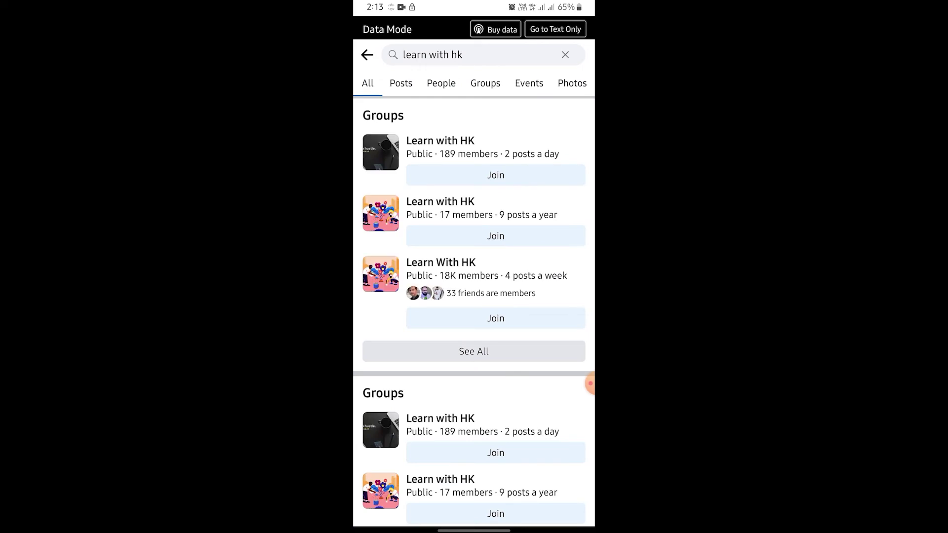
pyautogui.click(440, 269)
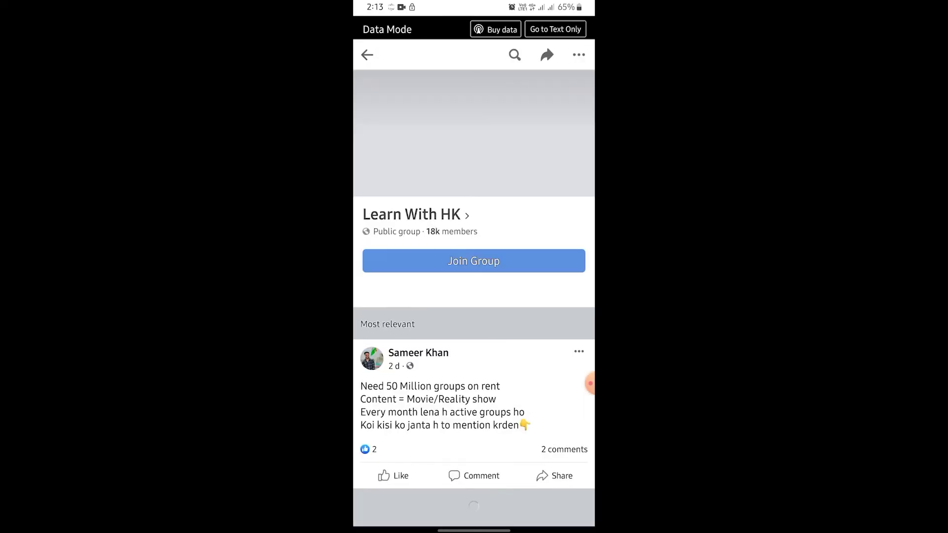
pyautogui.scroll(-3, 473, 296)
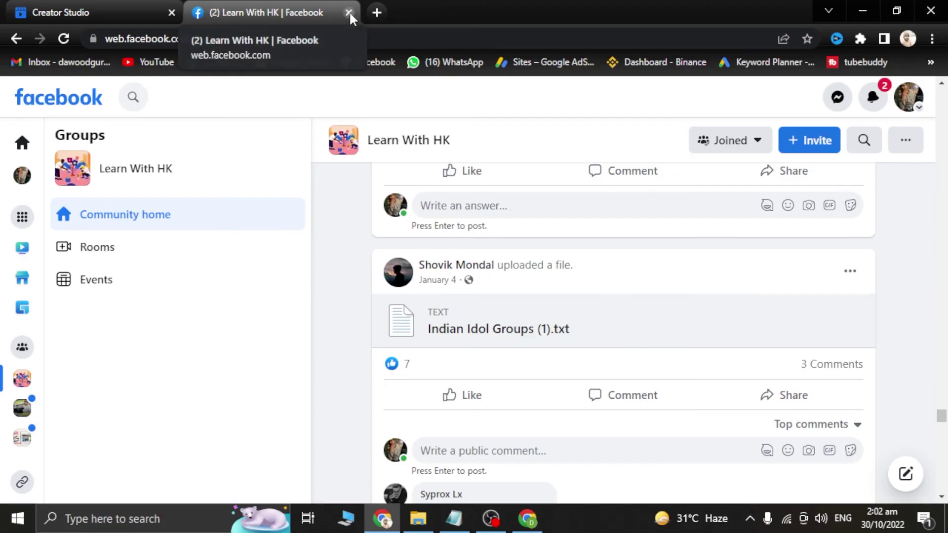
# Step: Close the Learn With HK tab, show Page & permission settings, and open a new tab in the other window
pyautogui.click(348, 12)
pyautogui.scroll(-5, 91, 383)
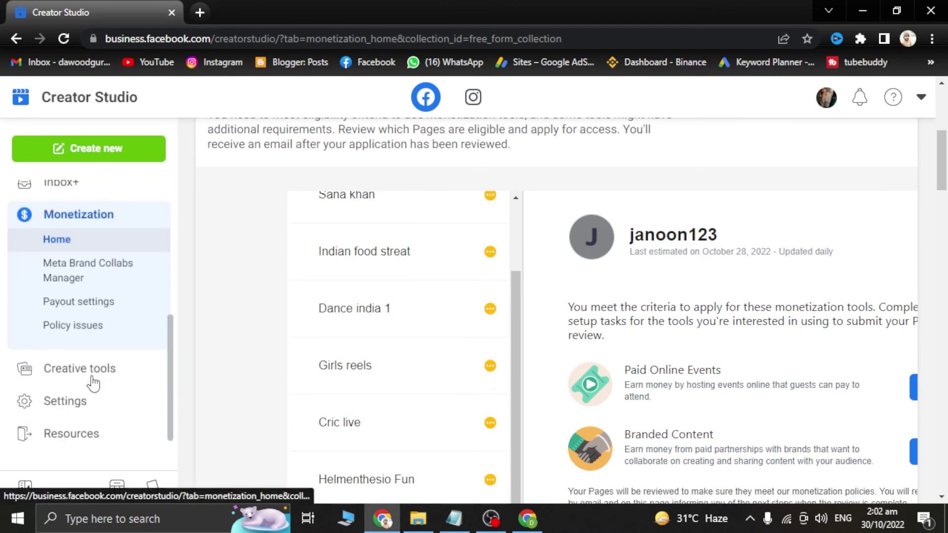
pyautogui.click(76, 371)
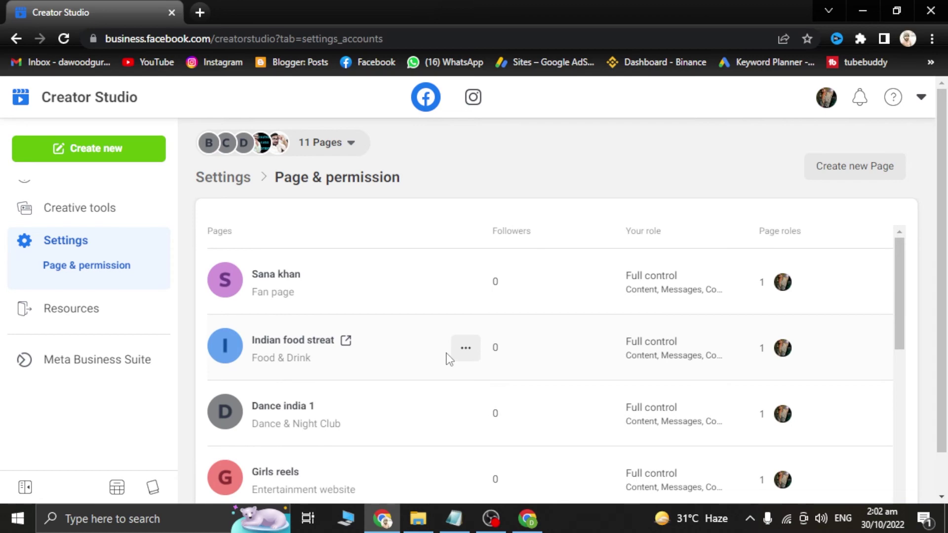
pyautogui.click(529, 519)
pyautogui.click(197, 4)
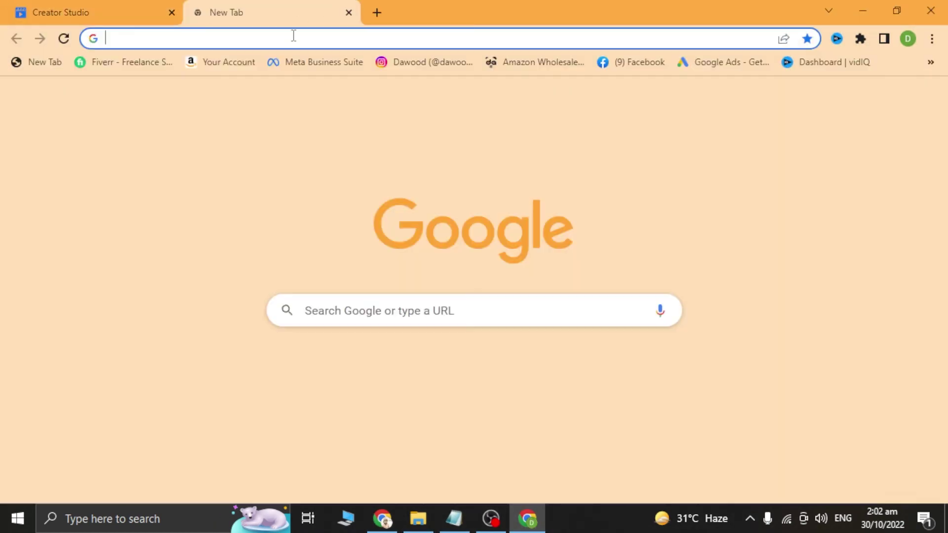
# Step: Open Facebook from the new tab's shortcut tiles
pyautogui.click(929, 62)
pyautogui.click(405, 222)
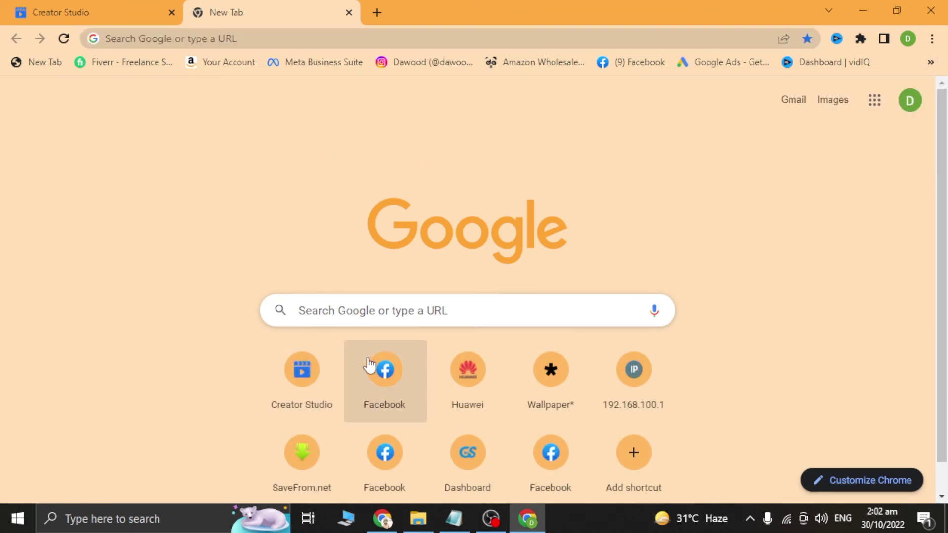
pyautogui.click(370, 366)
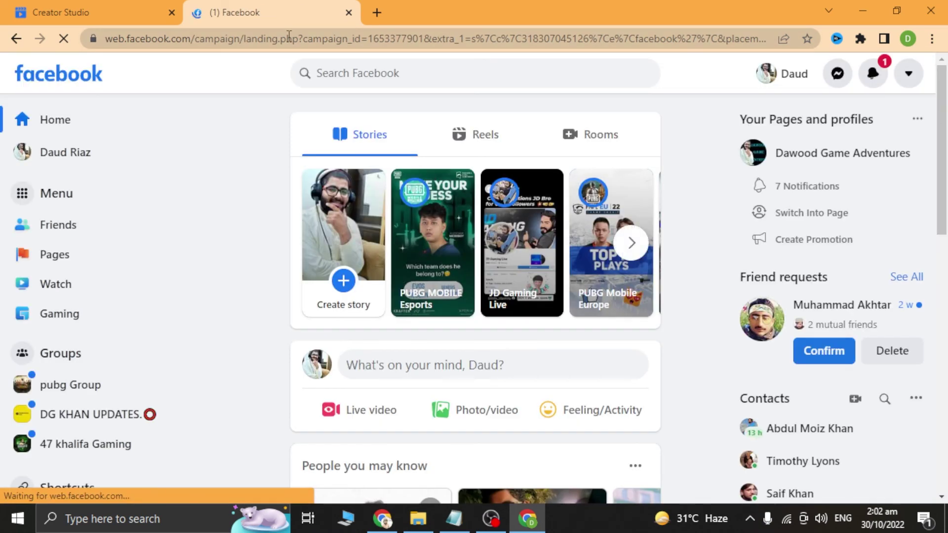
# Step: Go to the second account's own profile page and copy its URL from the address bar
pyautogui.click(289, 38)
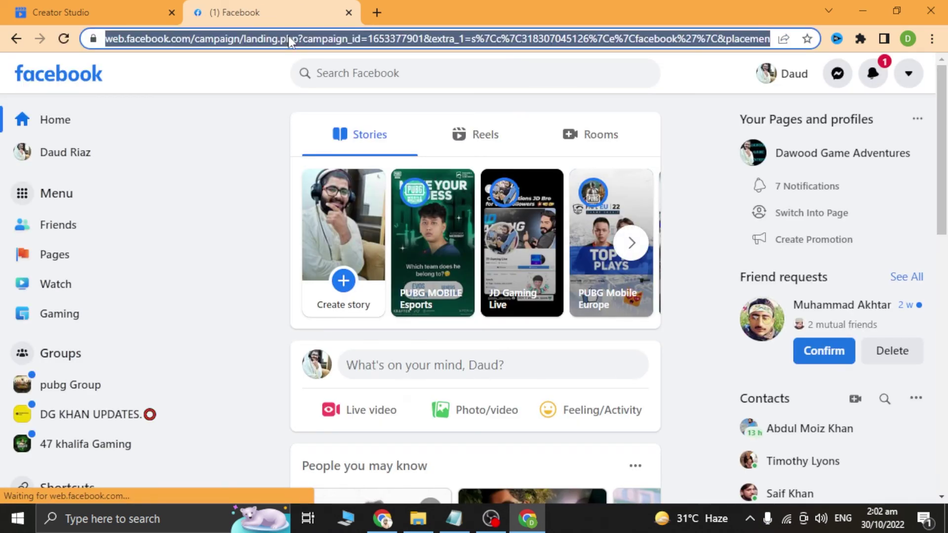
pyautogui.click(84, 153)
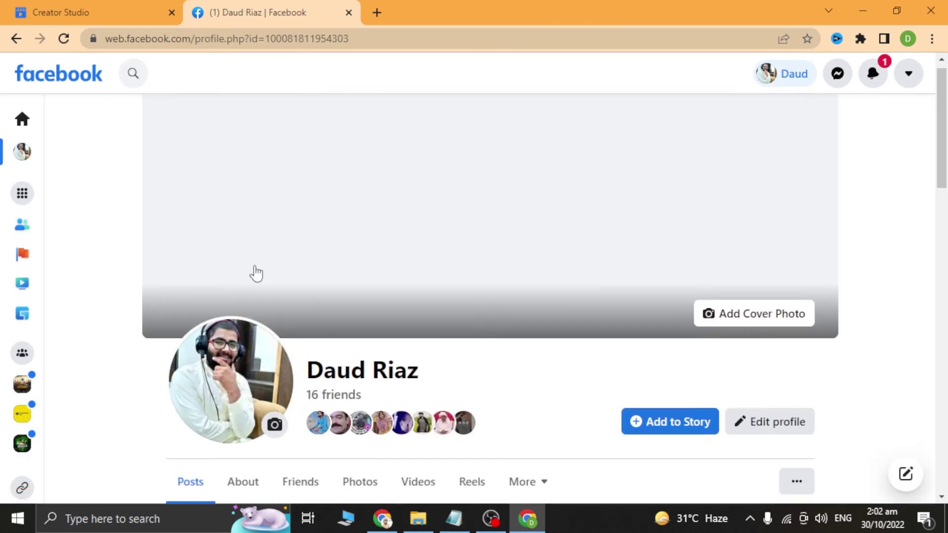
pyautogui.click(226, 43)
pyautogui.rightClick(228, 43)
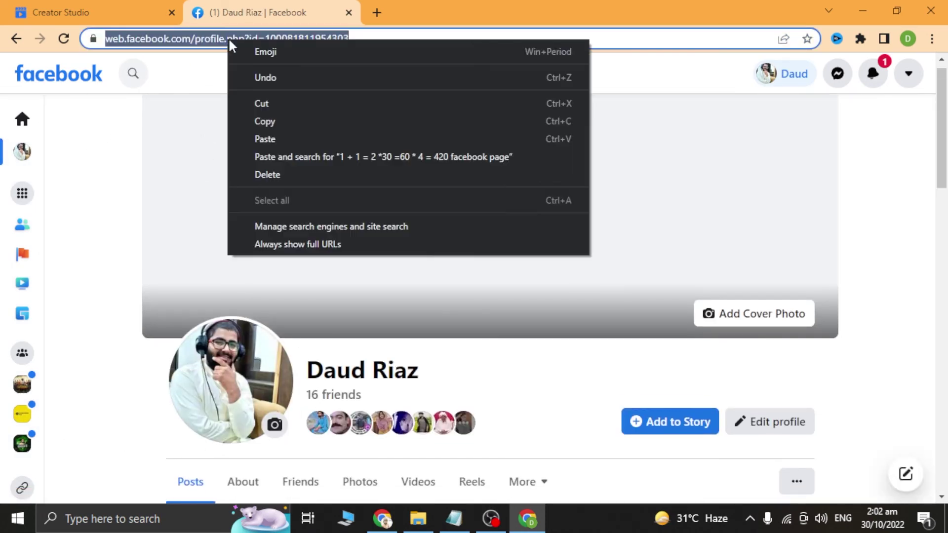
pyautogui.click(271, 121)
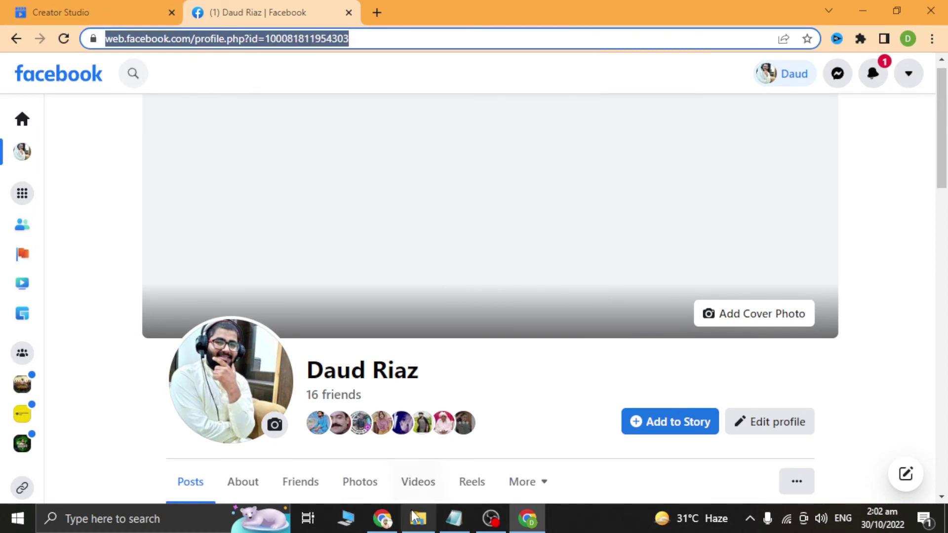
pyautogui.click(382, 518)
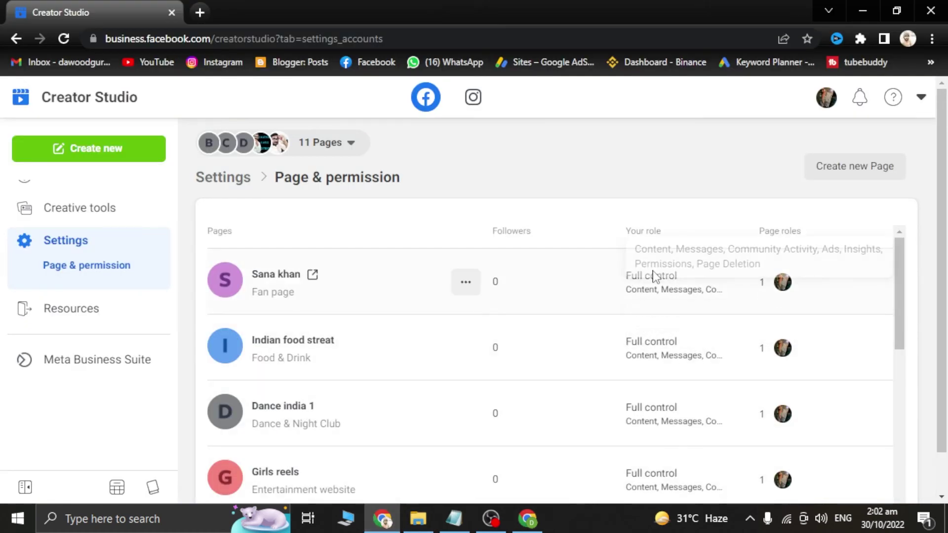
# Step: Open the Page roles panel on the Dance india 1 row and choose to add a new person
pyautogui.scroll(-6, 695, 325)
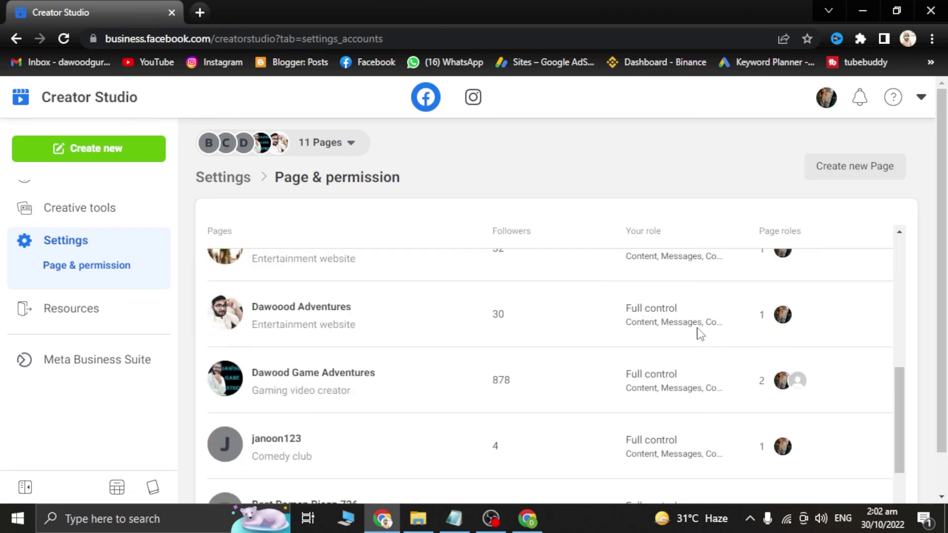
pyautogui.scroll(5, 641, 353)
pyautogui.click(77, 300)
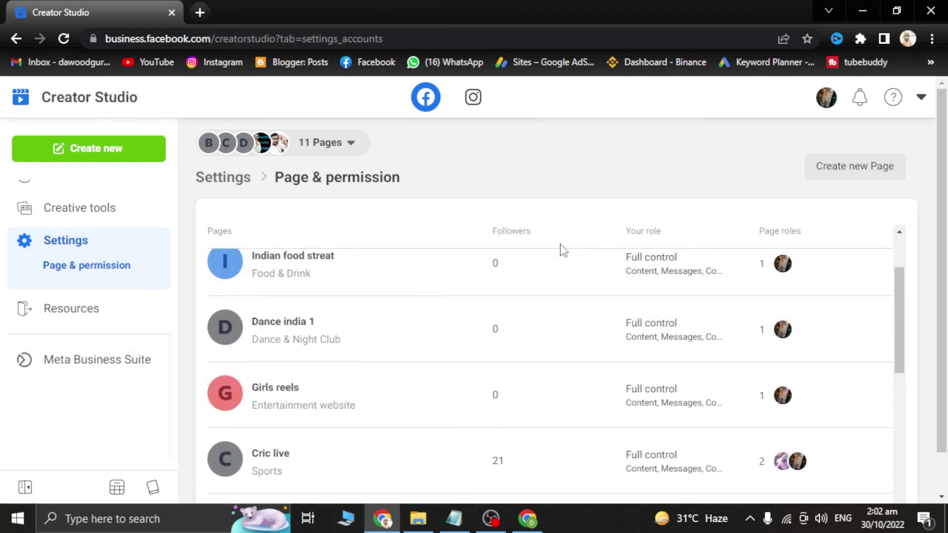
pyautogui.scroll(6, 117, 299)
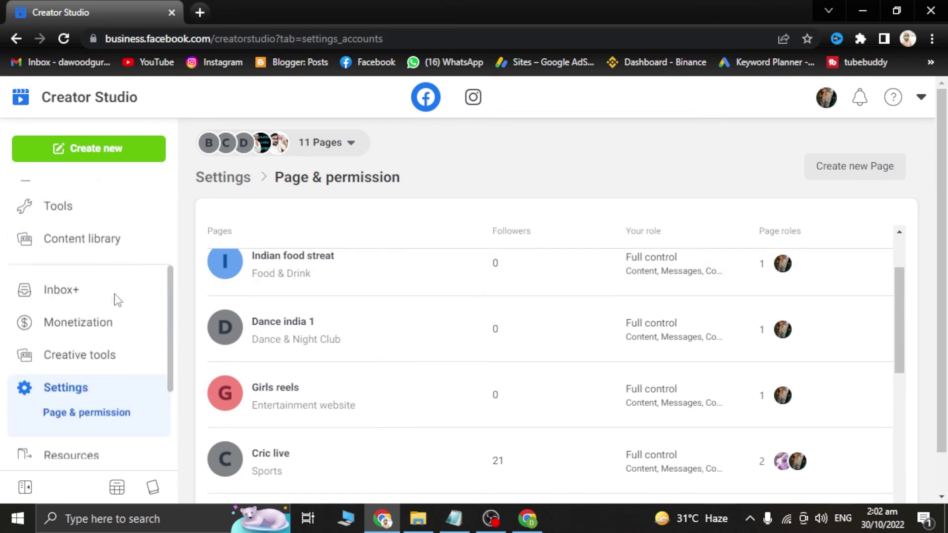
pyautogui.scroll(-6, 117, 299)
pyautogui.scroll(6, 117, 299)
pyautogui.scroll(-6, 117, 299)
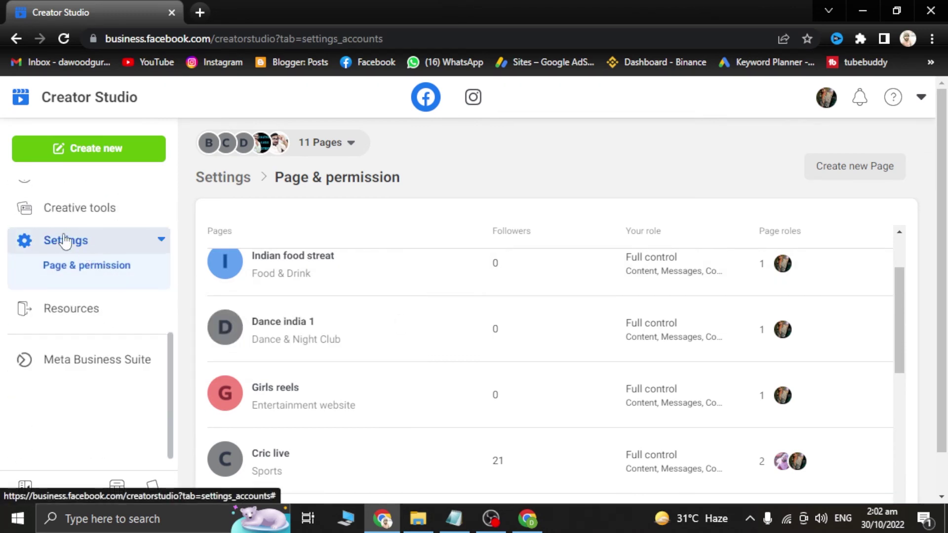
pyautogui.click(783, 329)
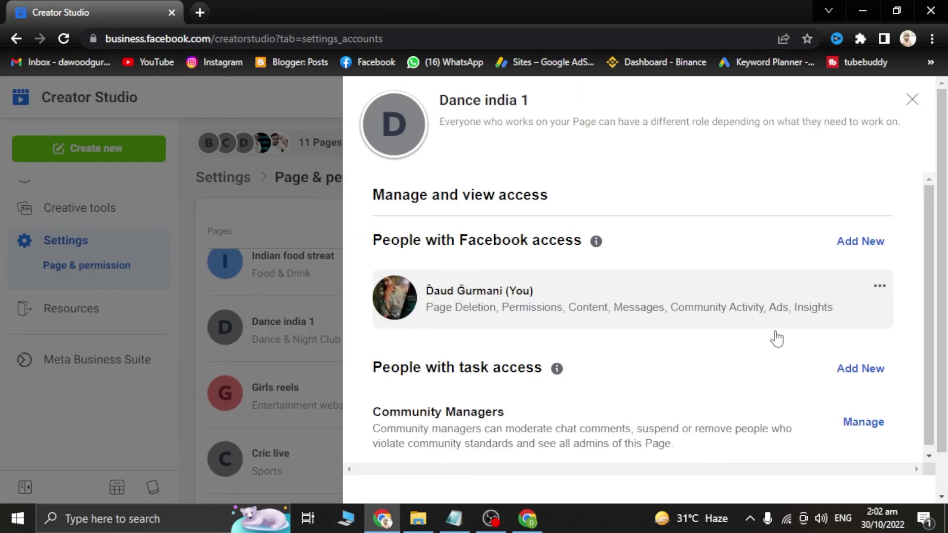
pyautogui.click(864, 242)
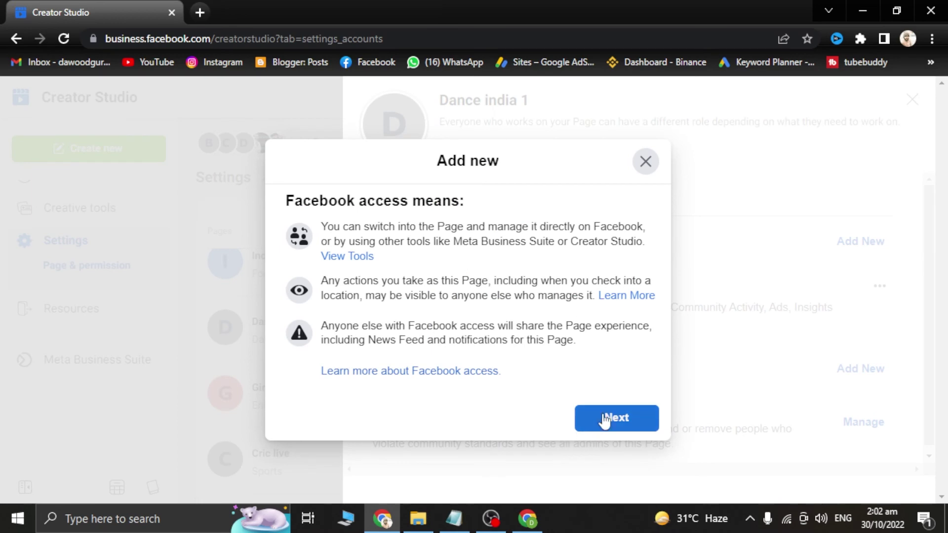
# Step: Paste the second profile's link into the people search, select that profile, and give it access
pyautogui.click(612, 417)
pyautogui.click(400, 217)
pyautogui.rightClick(399, 218)
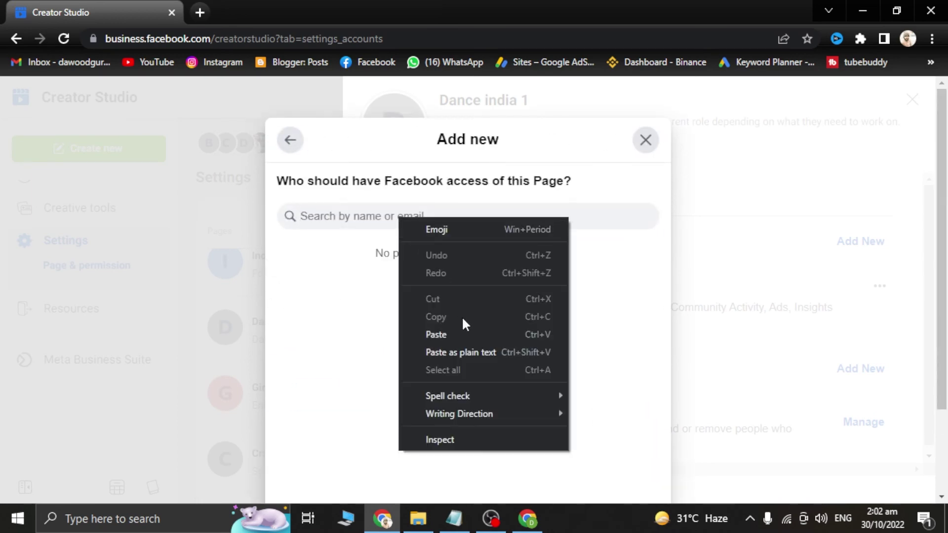
pyautogui.click(465, 335)
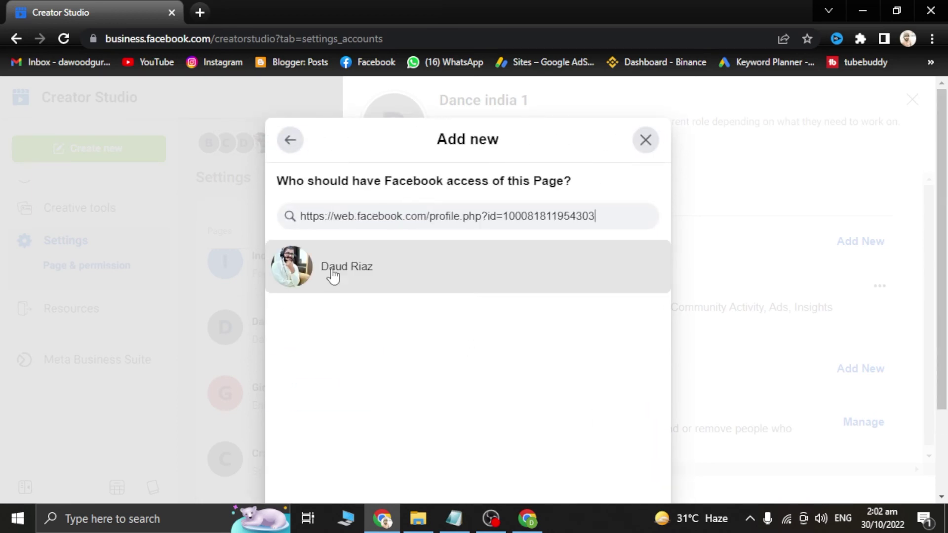
pyautogui.click(360, 271)
pyautogui.click(607, 455)
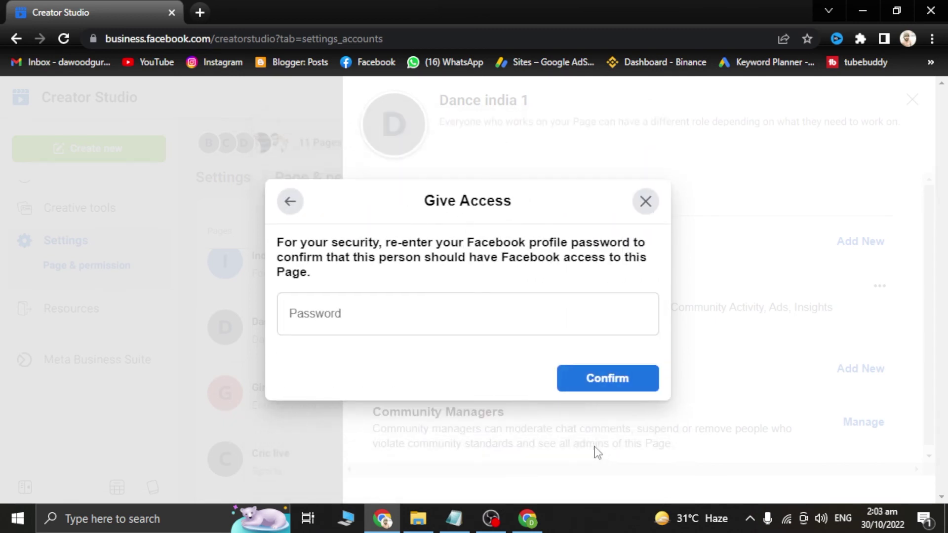
# Step: Confirm the access grant with the account password and let Chrome save the password
pyautogui.click(381, 322)
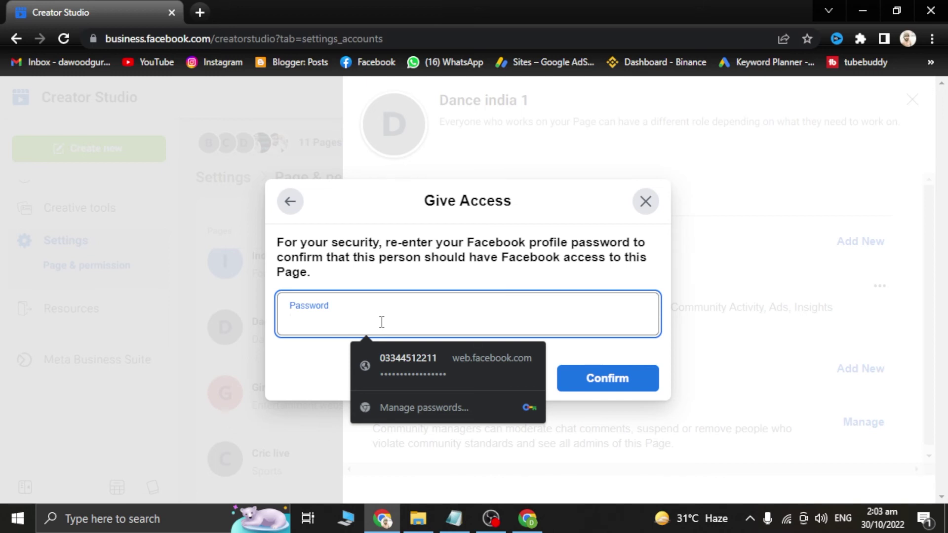
pyautogui.write('•••')
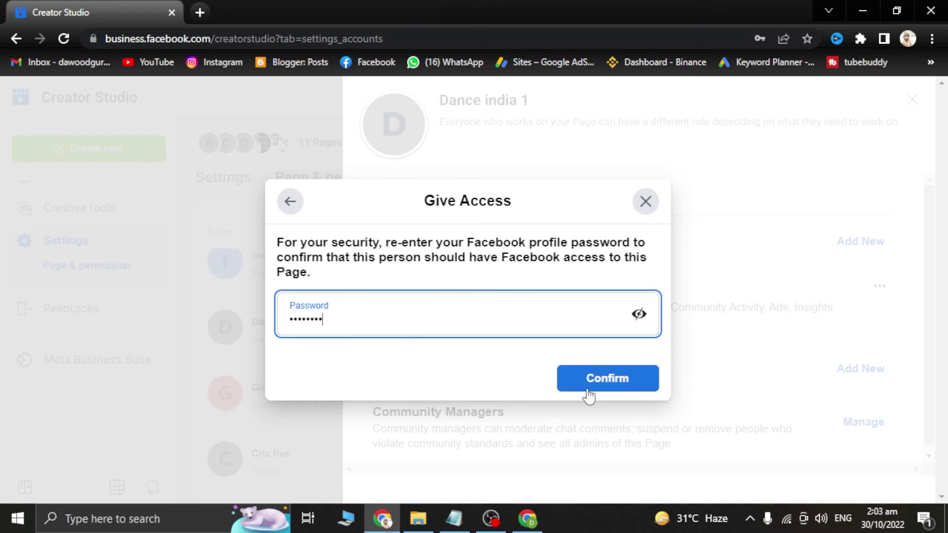
pyautogui.click(585, 373)
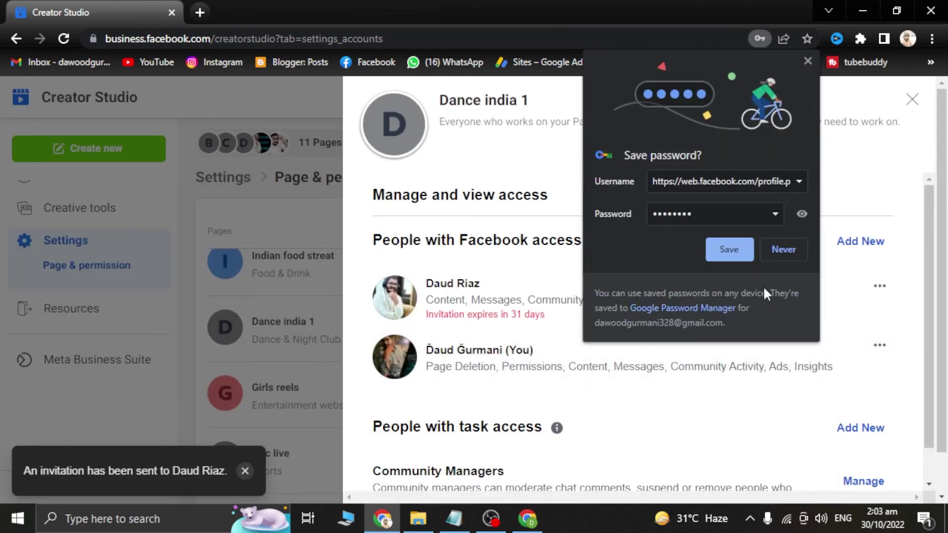
pyautogui.click(729, 250)
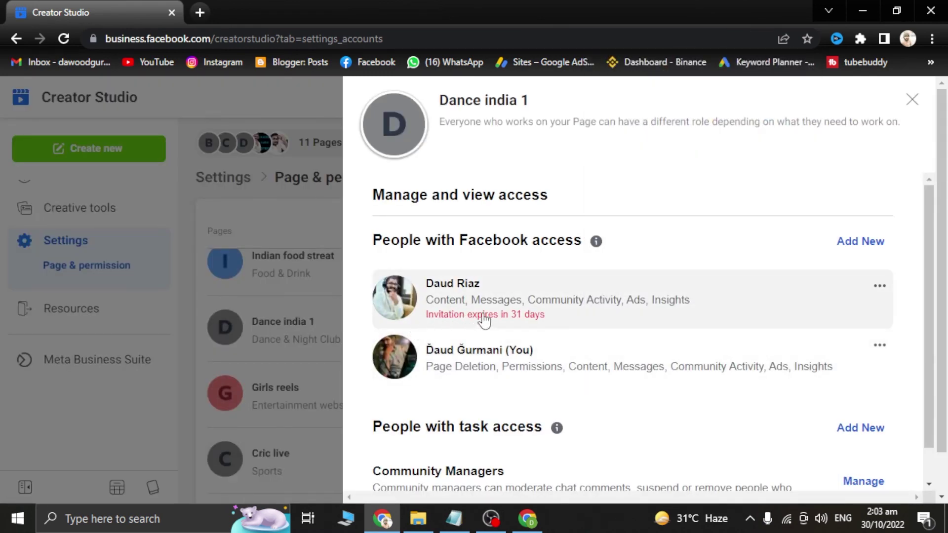
# Step: As the second profile, open the Dance india 1 invitation from the notifications
pyautogui.click(527, 518)
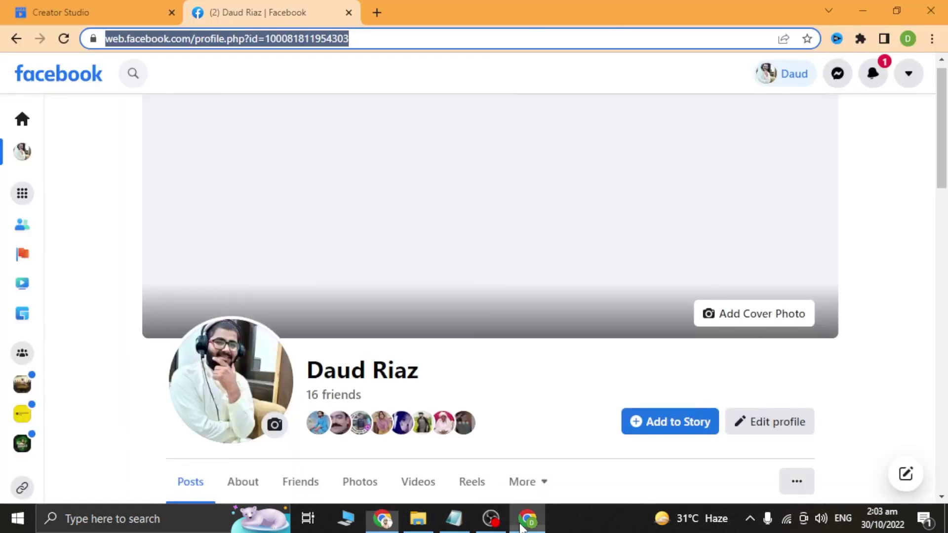
pyautogui.click(879, 85)
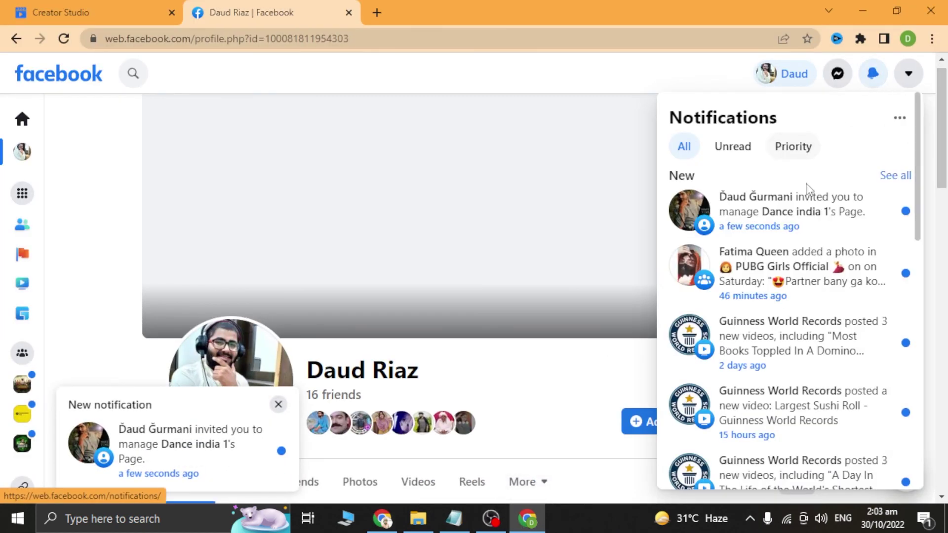
pyautogui.click(806, 214)
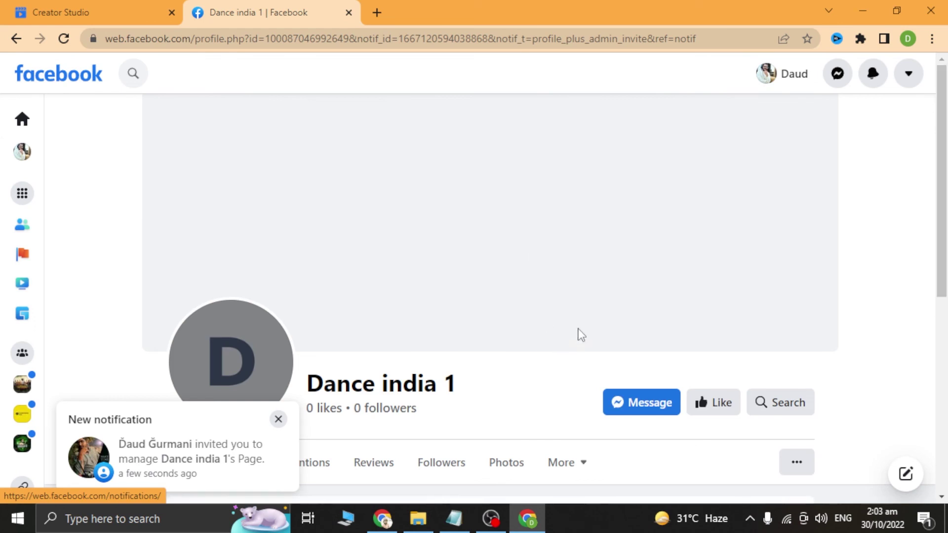
# Step: Review and accept partial control of Dance india 1, then switch to using Facebook as the Page
pyautogui.scroll(-5, 545, 323)
pyautogui.scroll(-2, 510, 270)
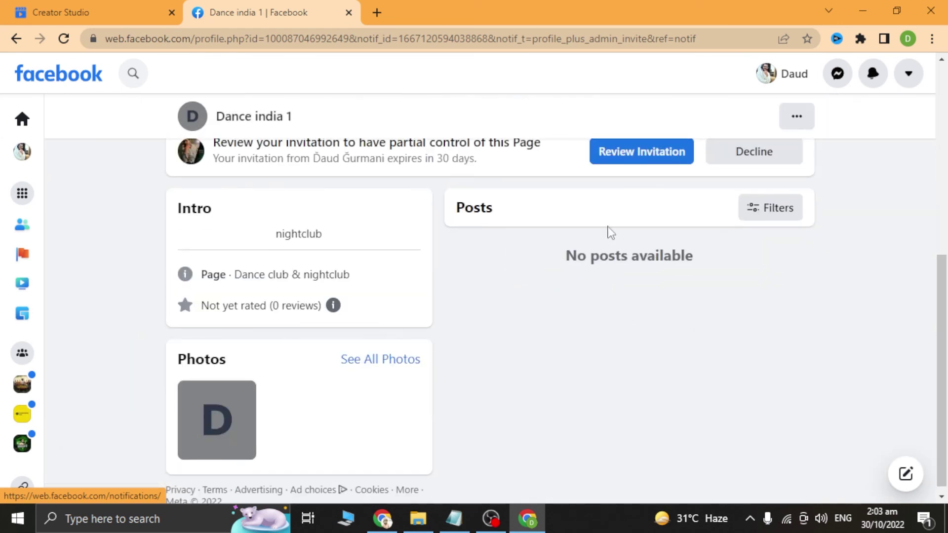
pyautogui.scroll(3, 662, 188)
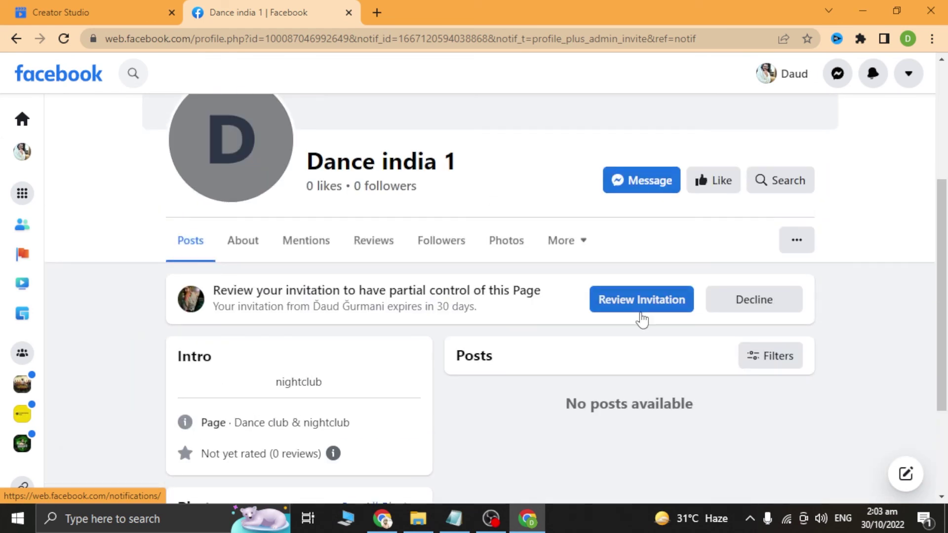
pyautogui.click(641, 301)
pyautogui.click(631, 447)
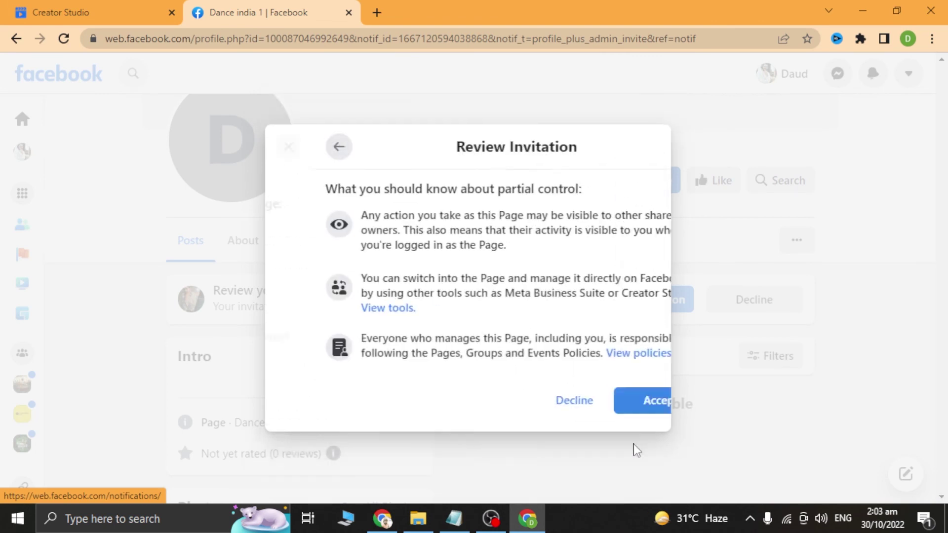
pyautogui.click(622, 410)
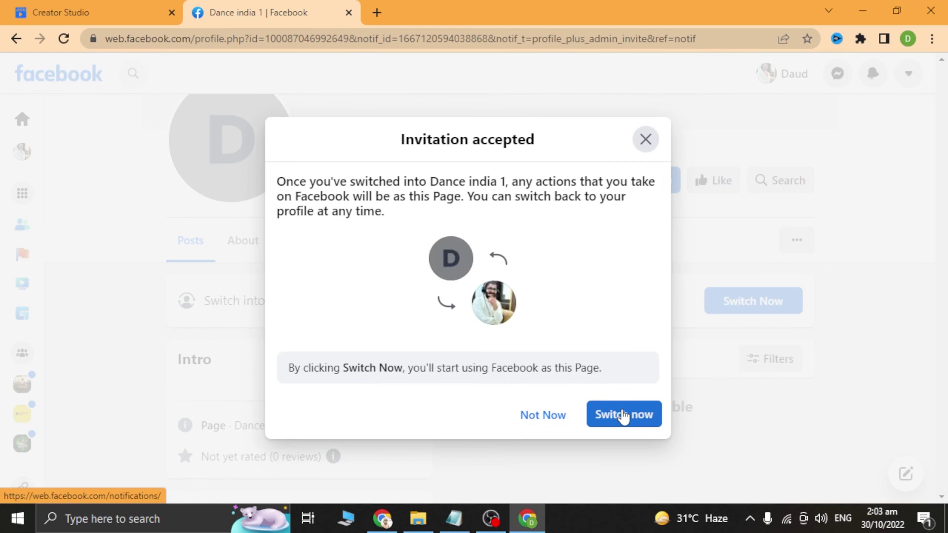
pyautogui.click(623, 414)
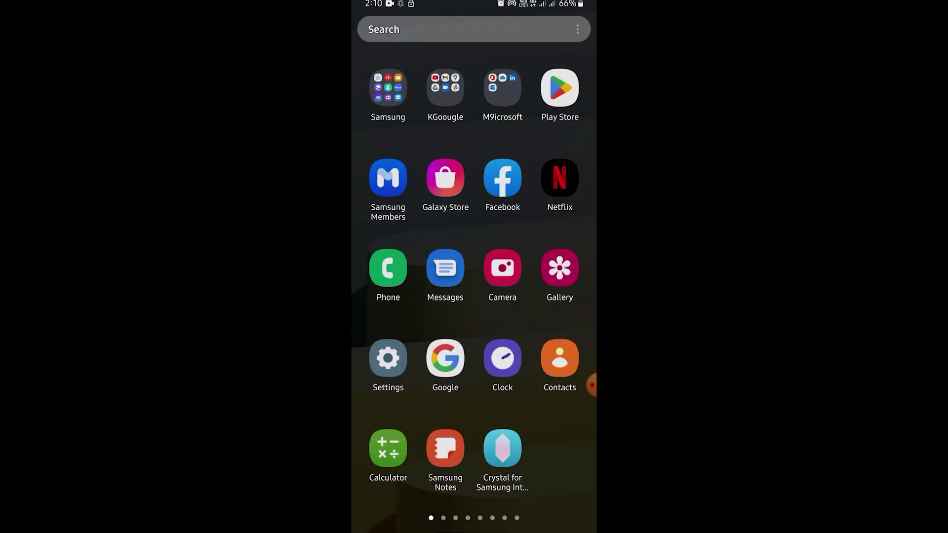
# Step: Search 'creator studio' in the phone's Google app and open the business.facebook.com Creator Studio result
pyautogui.click(445, 358)
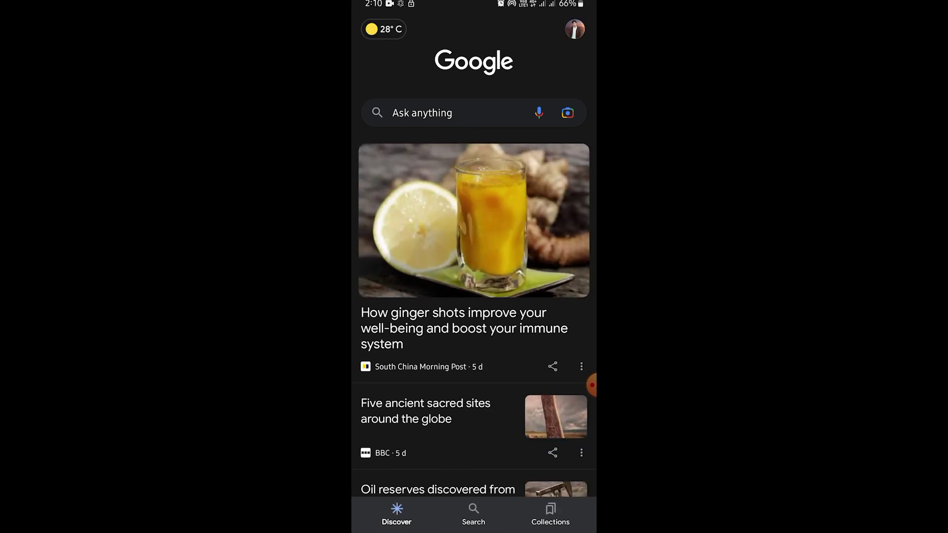
pyautogui.click(422, 112)
pyautogui.write('cr')
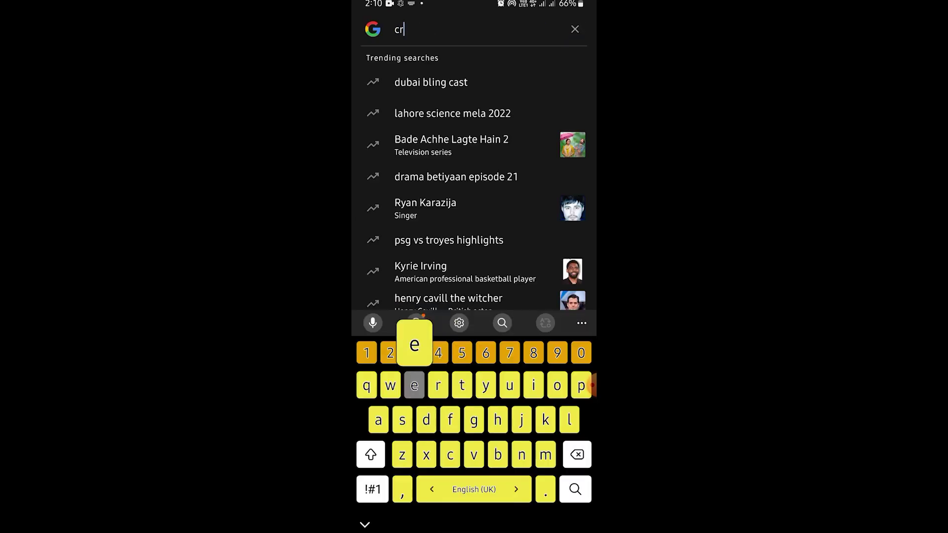
pyautogui.write('eator')
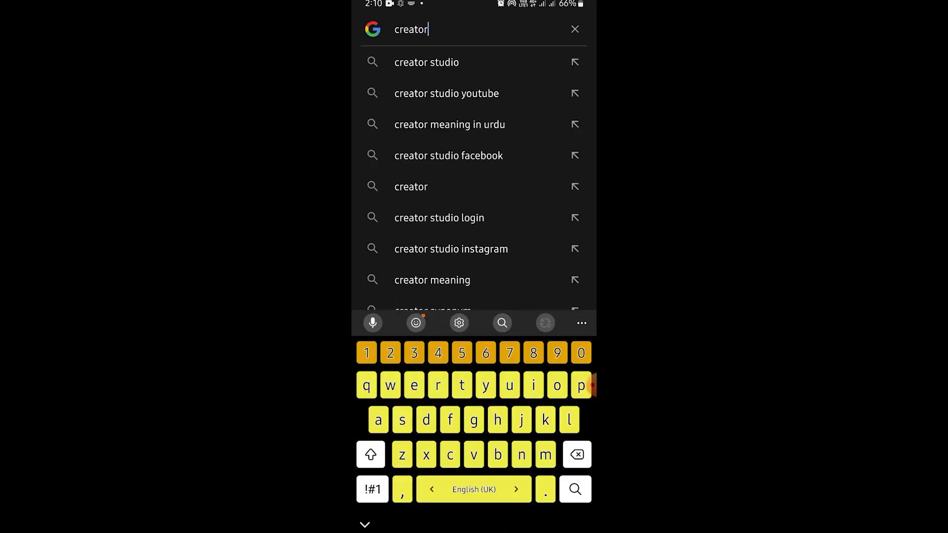
pyautogui.click(426, 62)
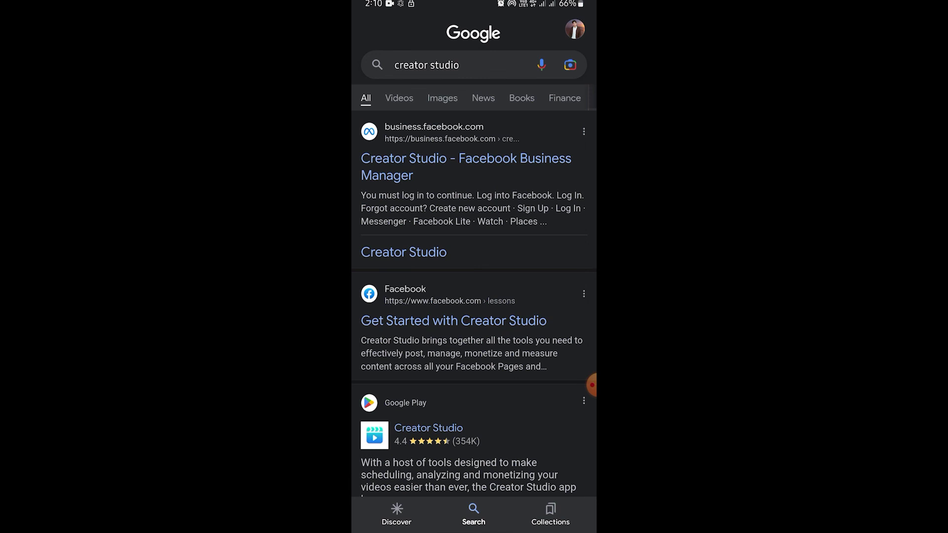
pyautogui.click(466, 158)
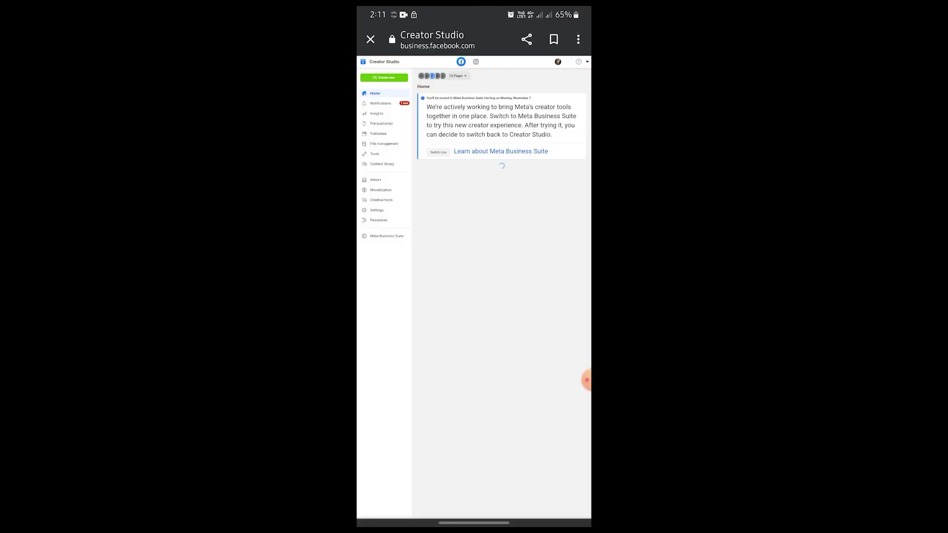
# Step: Open Monetization and scroll through its Page eligibility overview
pyautogui.scroll(3, 375, 138)
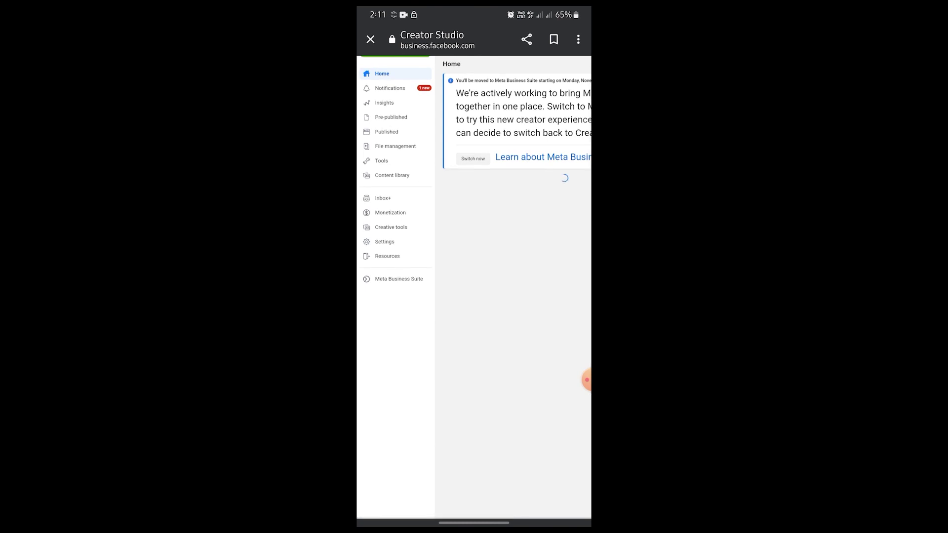
pyautogui.click(390, 212)
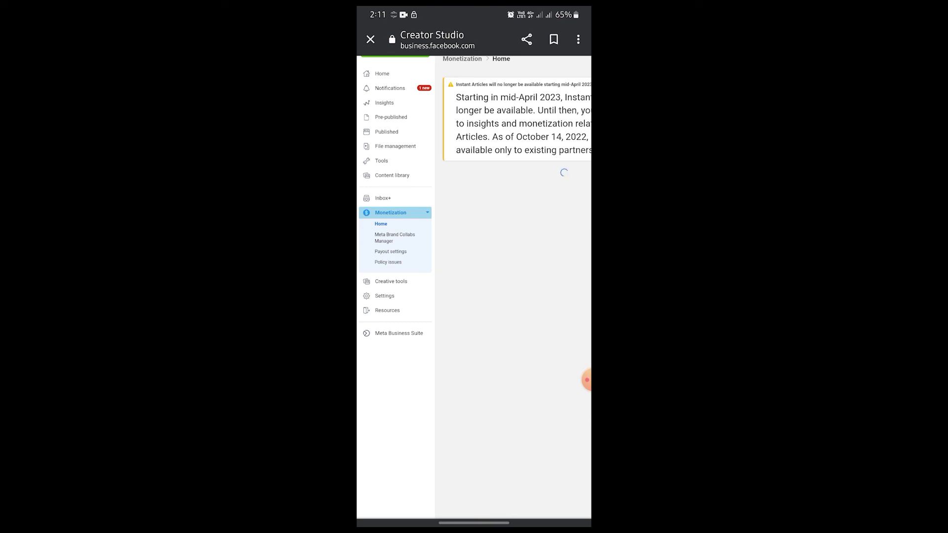
pyautogui.hscroll(3, 473, 286)
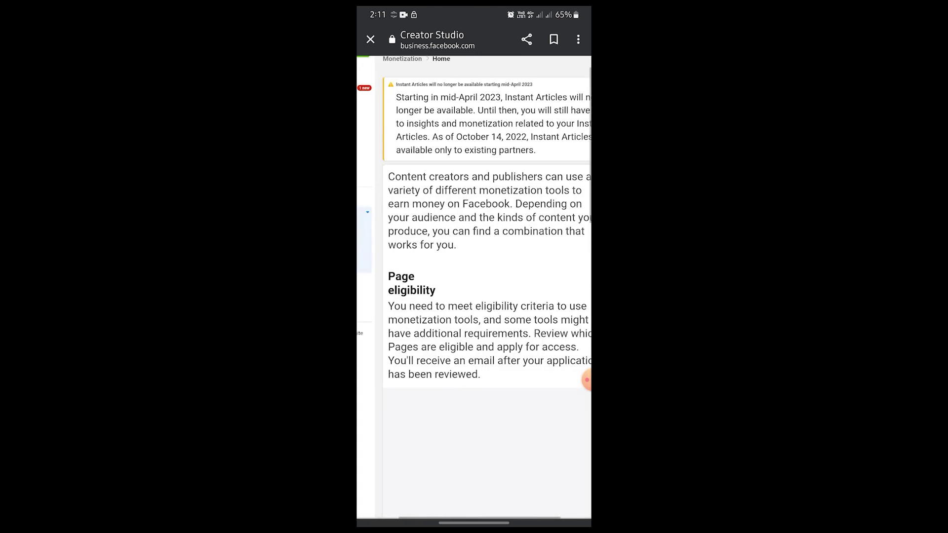
pyautogui.scroll(-5, 474, 286)
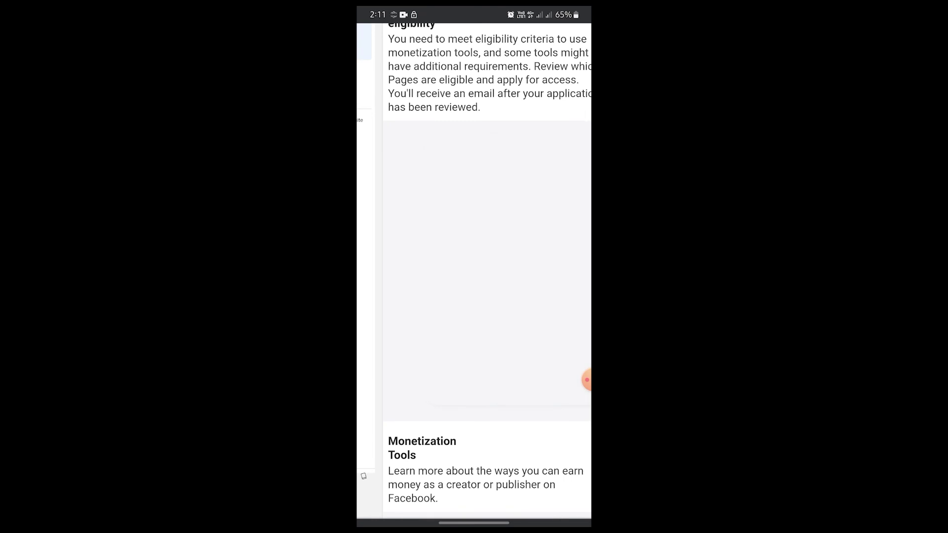